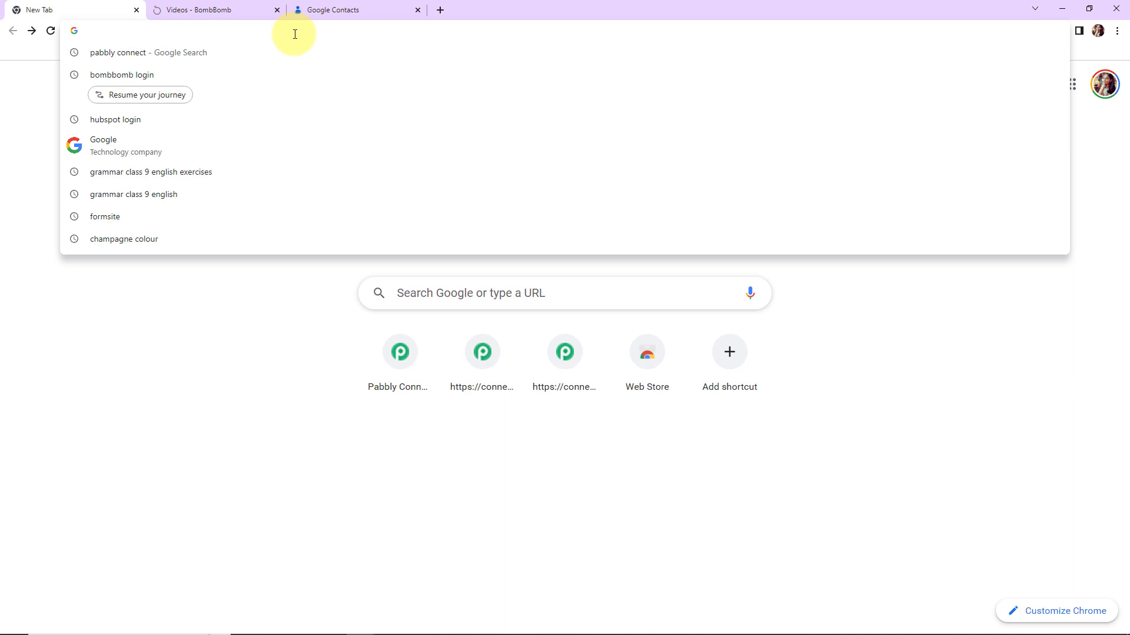
Sign in to Pabbly and open the Pabbly Connect dashboard from the apps list.
{"action": "type", "text": "pa"}
{"action": "key", "text": "Return"}
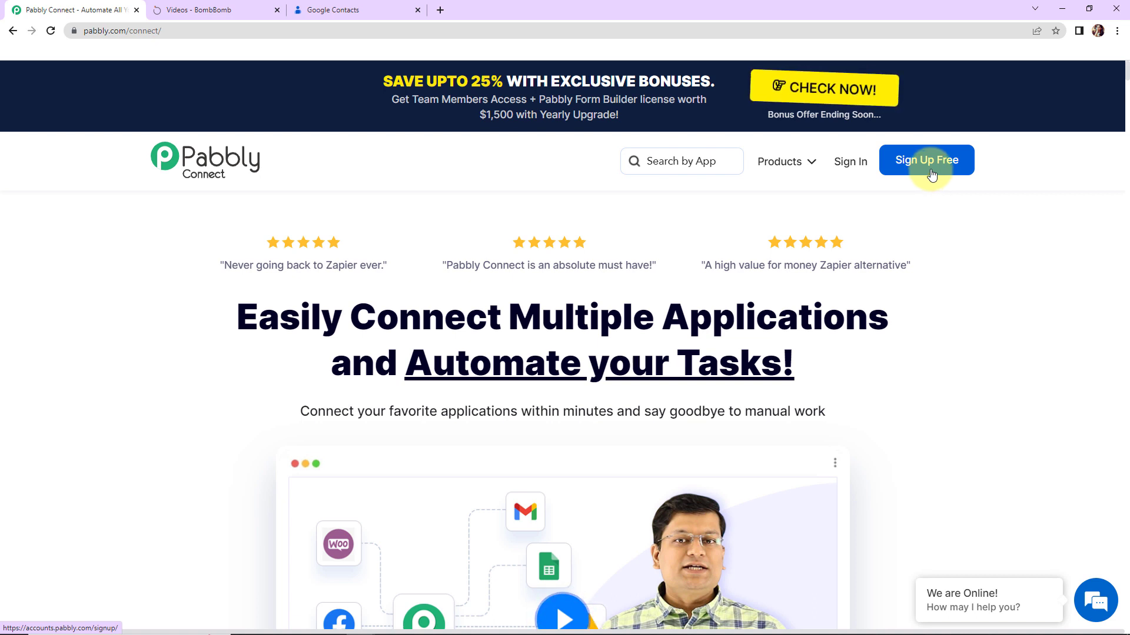
{"action": "left_click", "coordinate": [847, 166]}
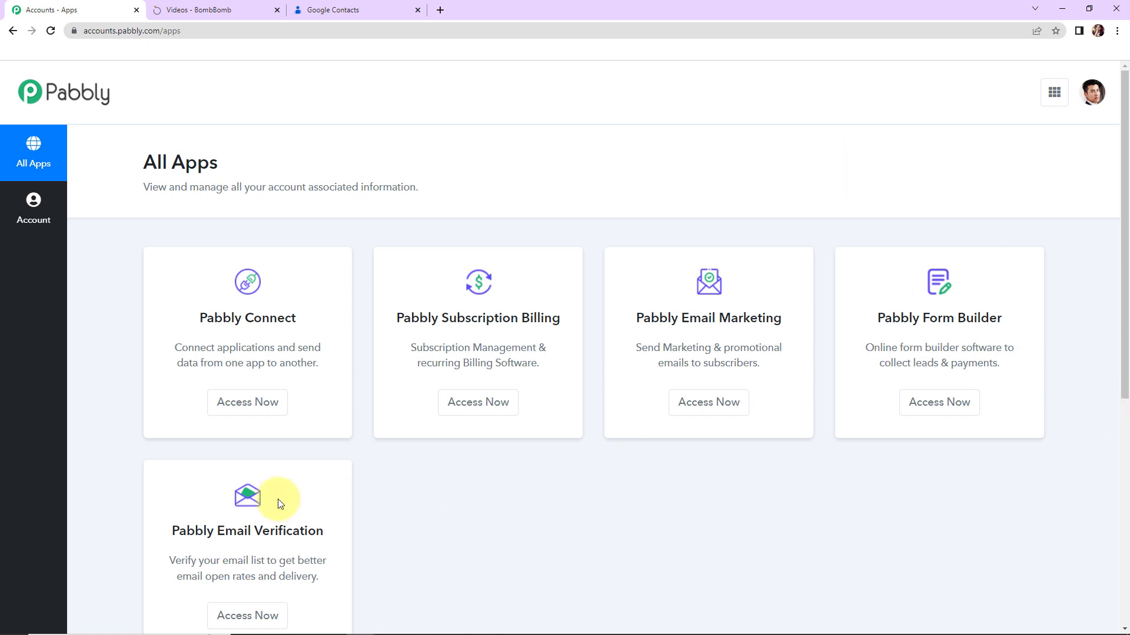
{"action": "left_click", "coordinate": [252, 403]}
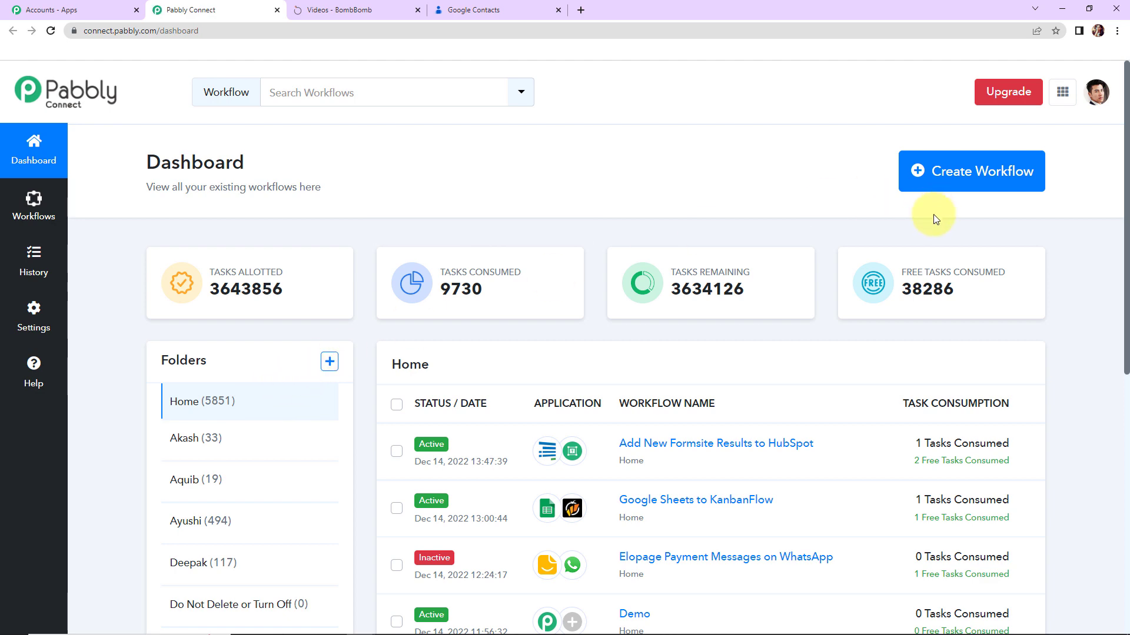
Create a new workflow named 'Add New Google Contacts to BombBomb' from the pasted name.
{"action": "left_click", "coordinate": [960, 175]}
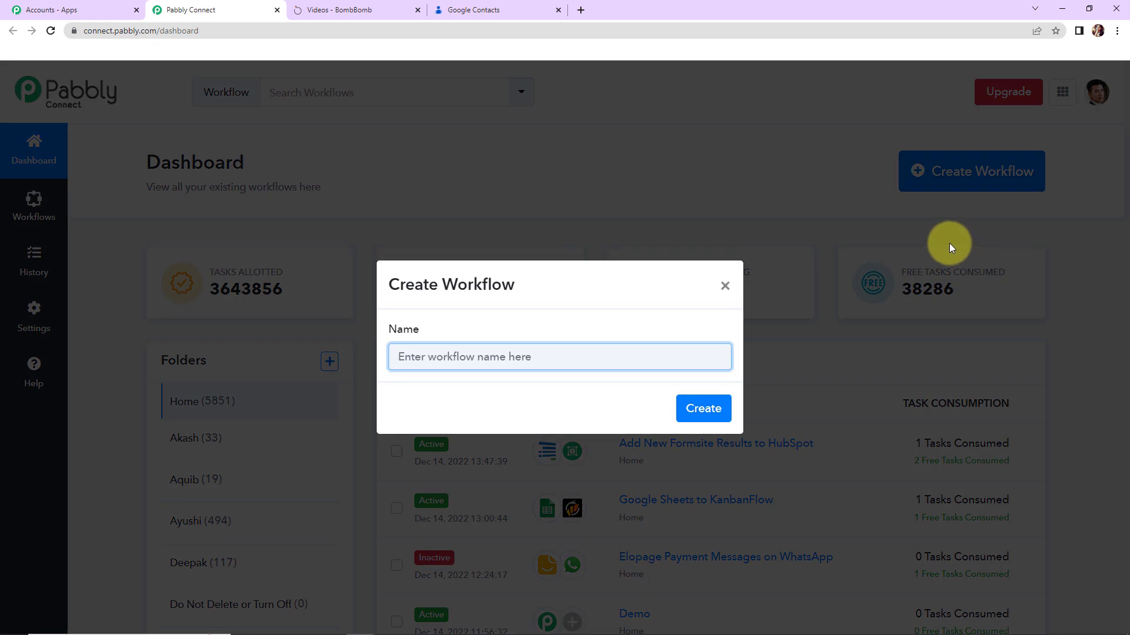
{"action": "type", "text": "Add New Google Contacts to BombBomb"}
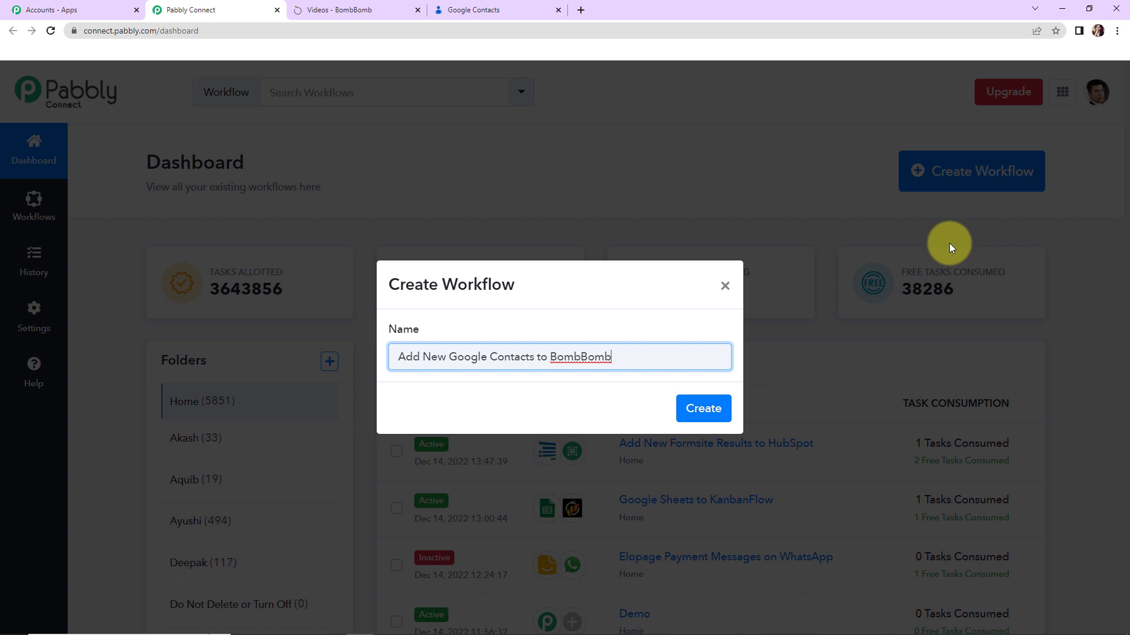
{"action": "left_click", "coordinate": [686, 412]}
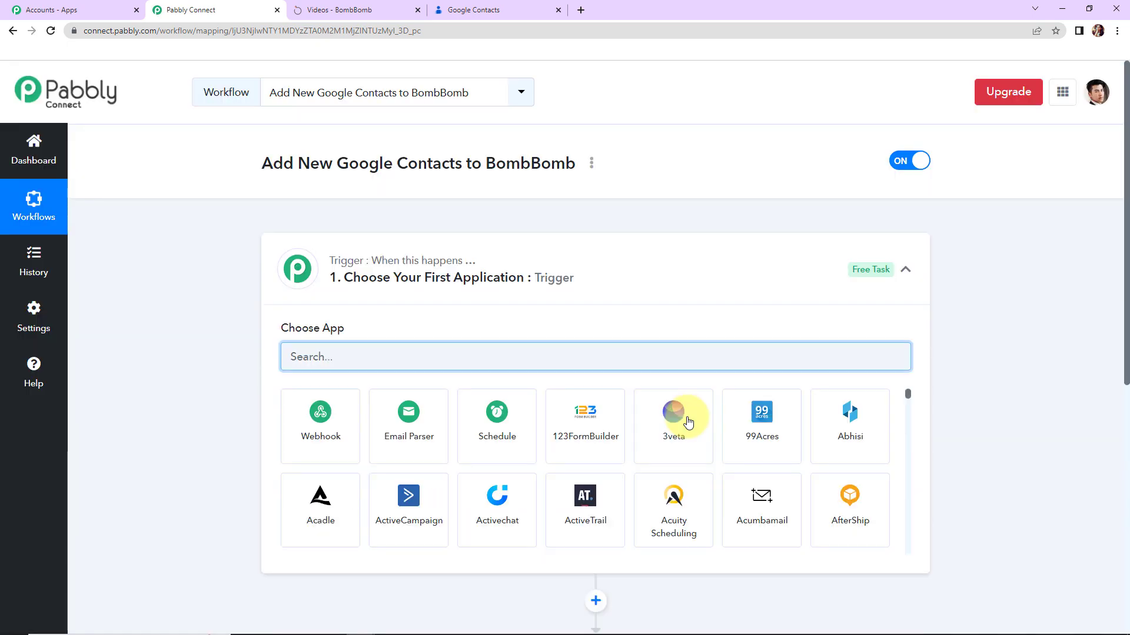
Set the trigger app to Google Contacts with the New or Updated Contact event.
{"action": "scroll", "coordinate": [585, 442], "scroll_direction": "down", "scroll_amount": 1}
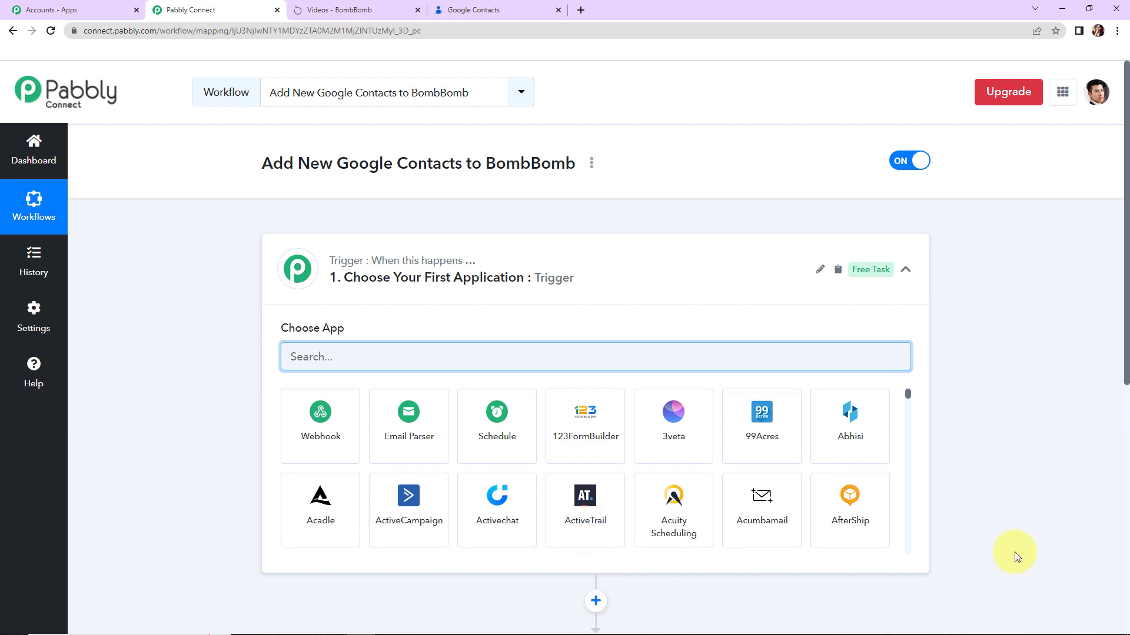
{"action": "scroll", "coordinate": [878, 557], "scroll_direction": "down", "scroll_amount": 4}
{"action": "scroll", "coordinate": [843, 537], "scroll_direction": "up", "scroll_amount": 2}
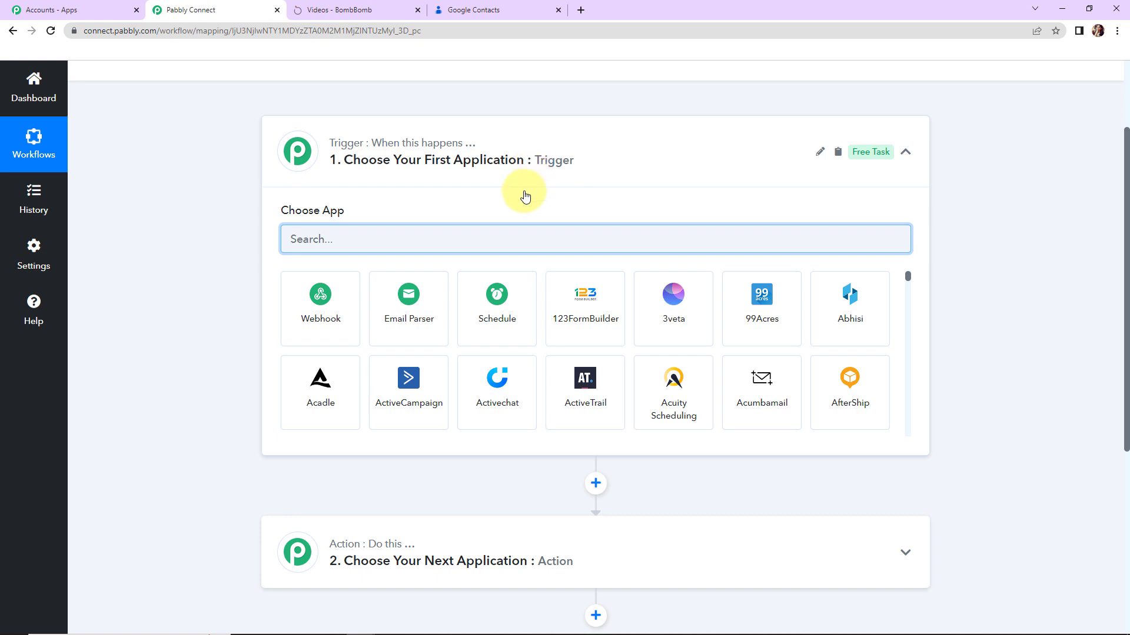
{"action": "type", "text": "google"}
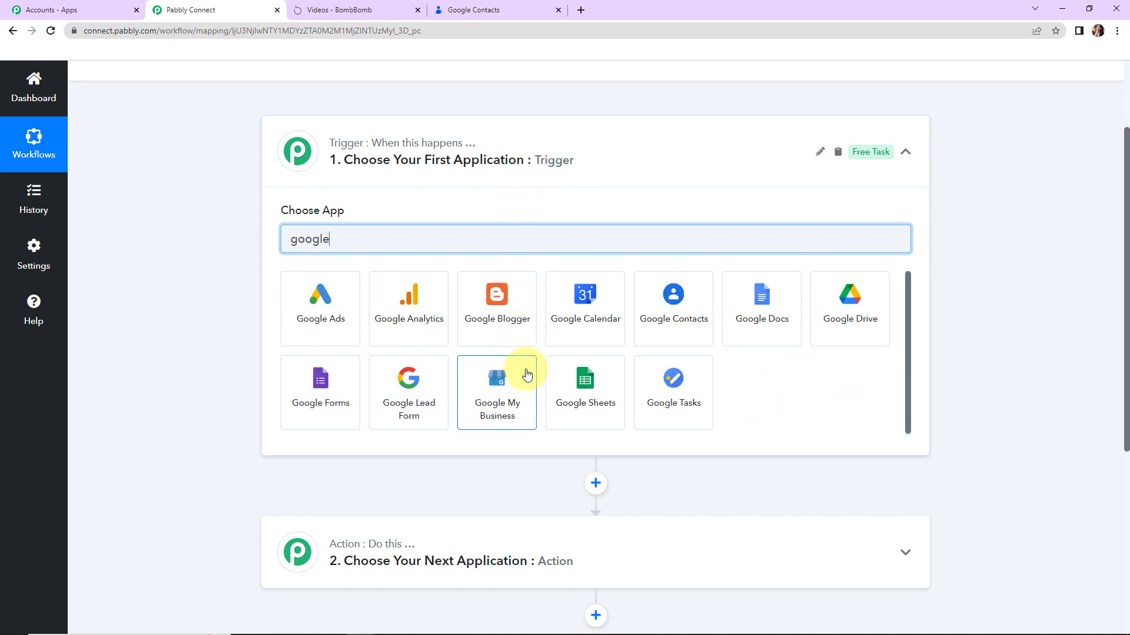
{"action": "left_click", "coordinate": [660, 412]}
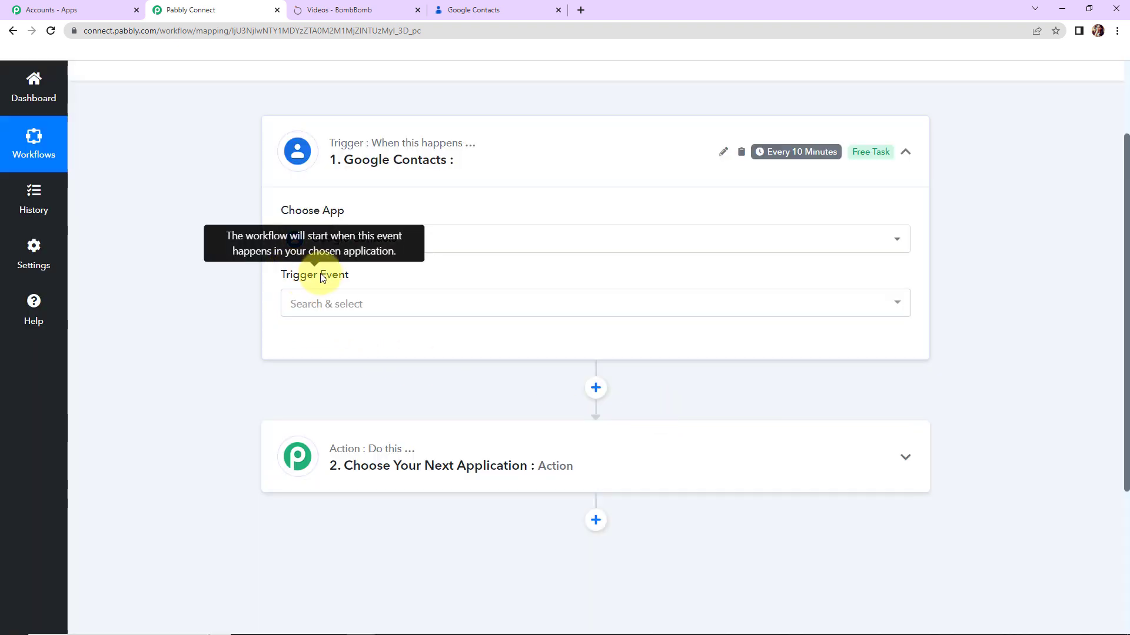
{"action": "left_click", "coordinate": [327, 307]}
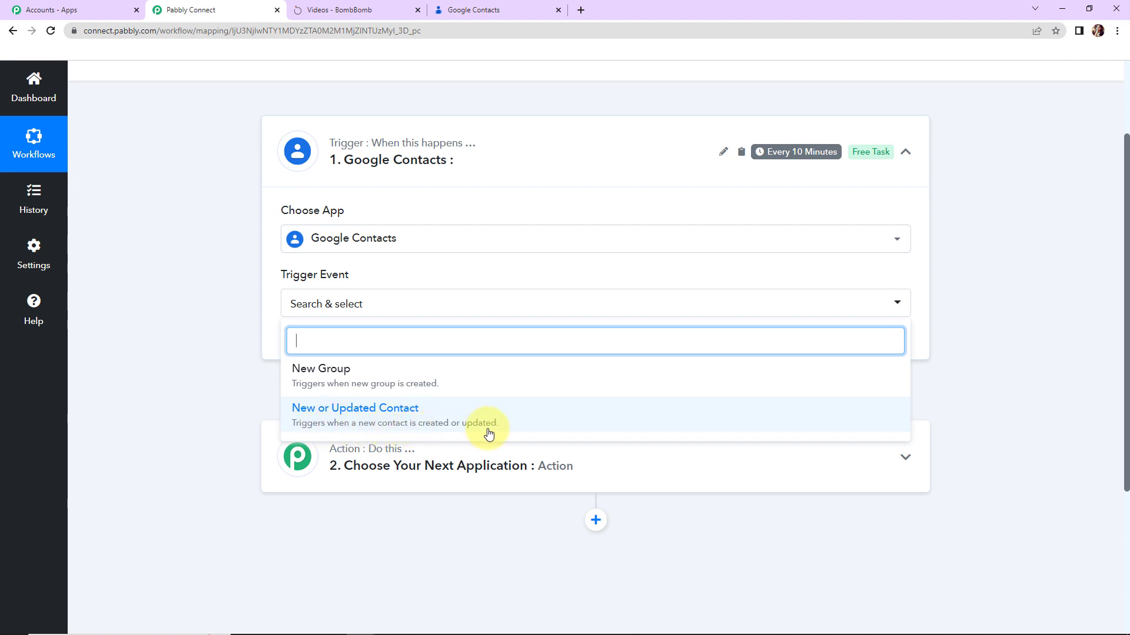
{"action": "left_click", "coordinate": [353, 412]}
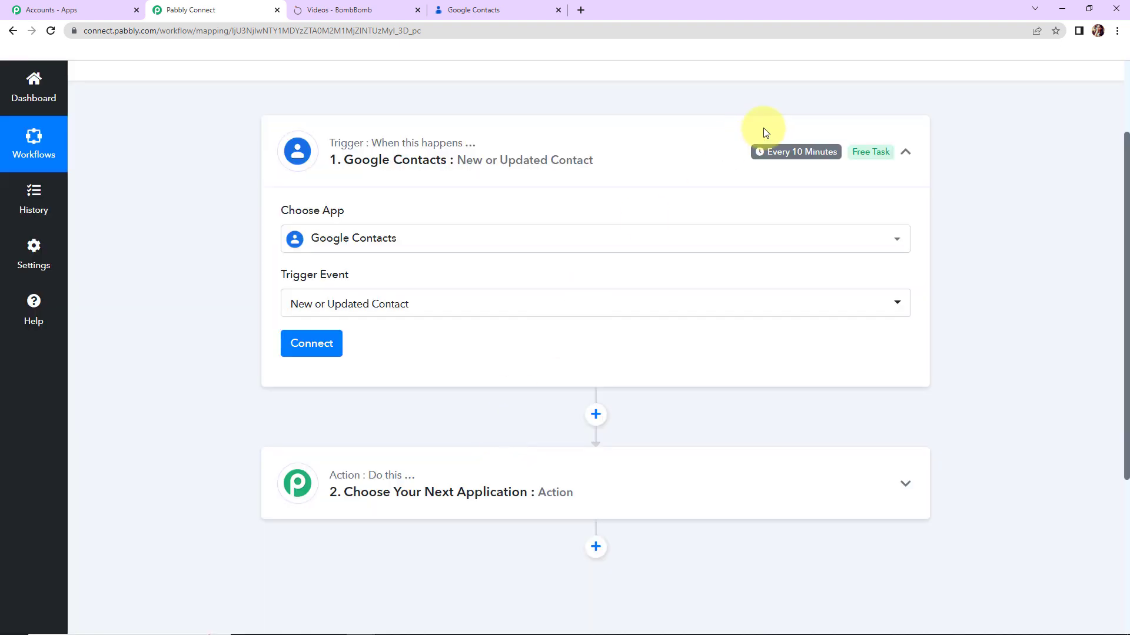
{"action": "mouse_move", "coordinate": [787, 159]}
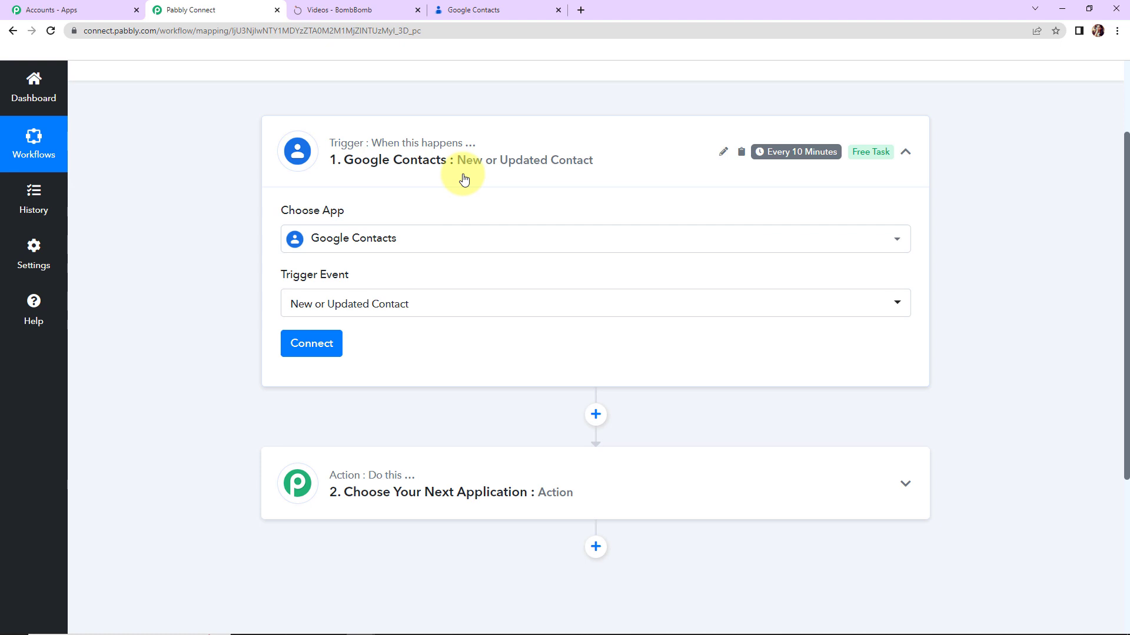
Add a new Google Contacts connection with contacts access granted and send a test request.
{"action": "left_click", "coordinate": [301, 352]}
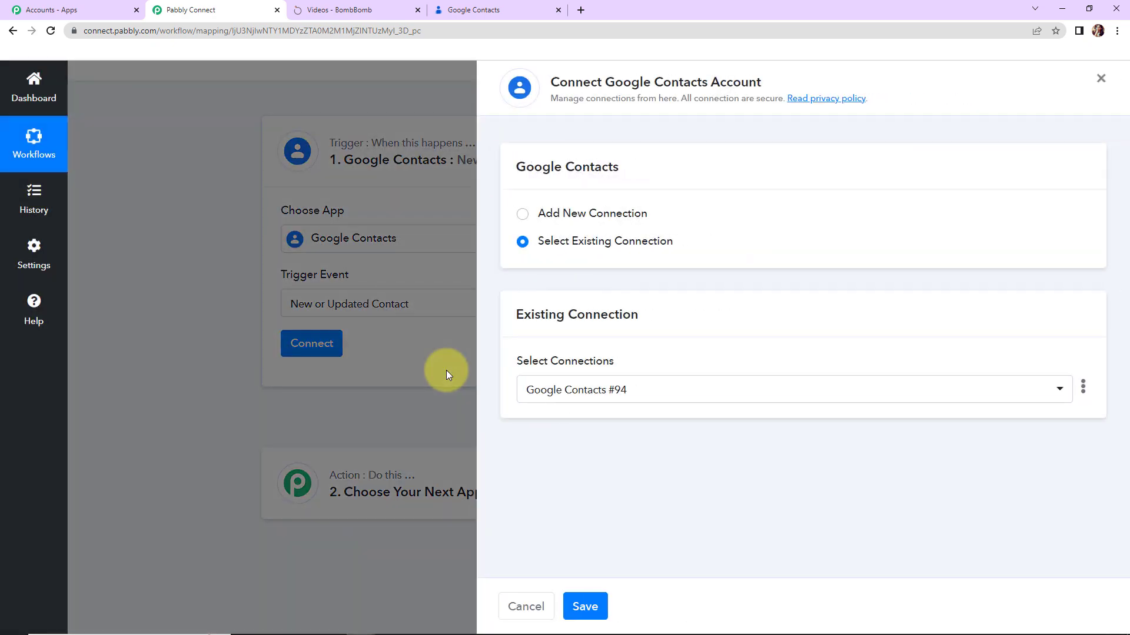
{"action": "left_click_drag", "start_coordinate": [606, 82], "coordinate": [732, 83]}
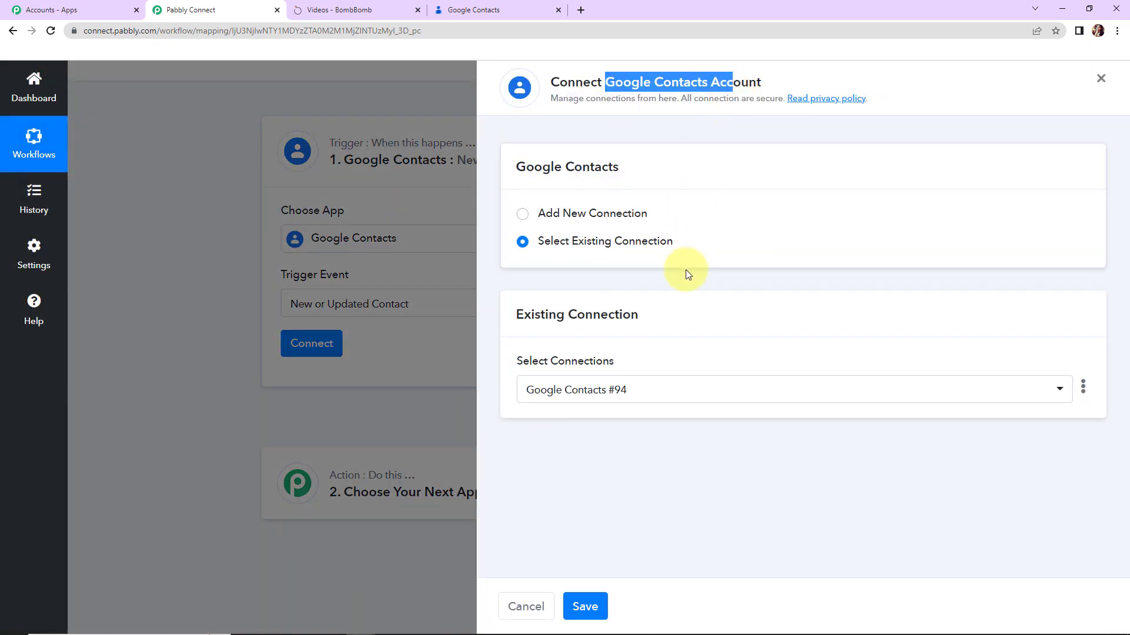
{"action": "left_click", "coordinate": [523, 215]}
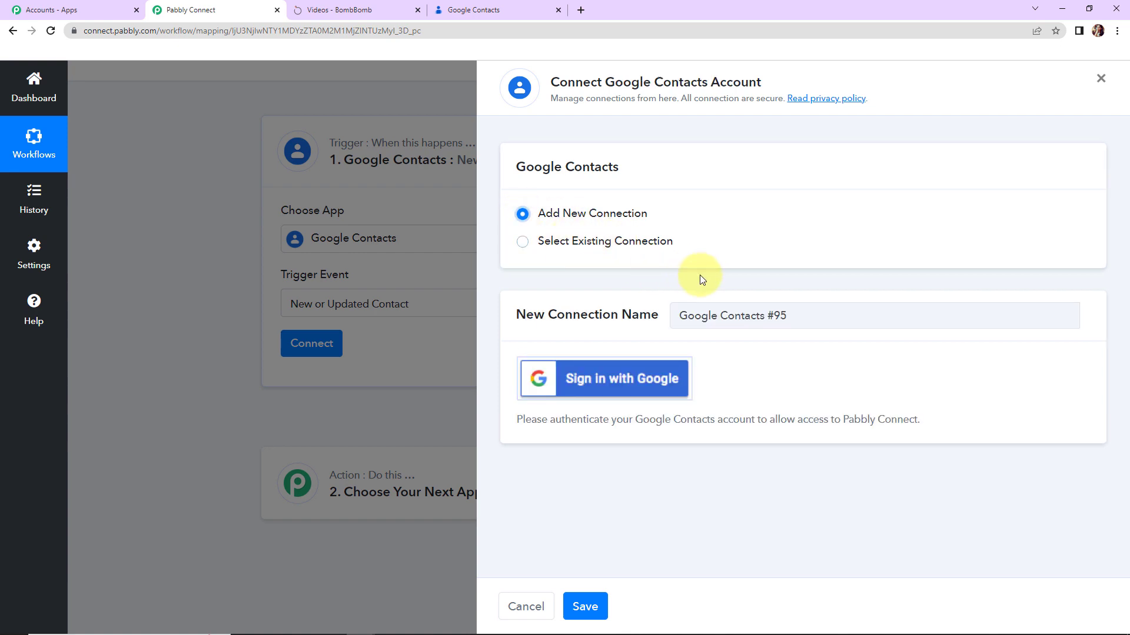
{"action": "left_click", "coordinate": [598, 380]}
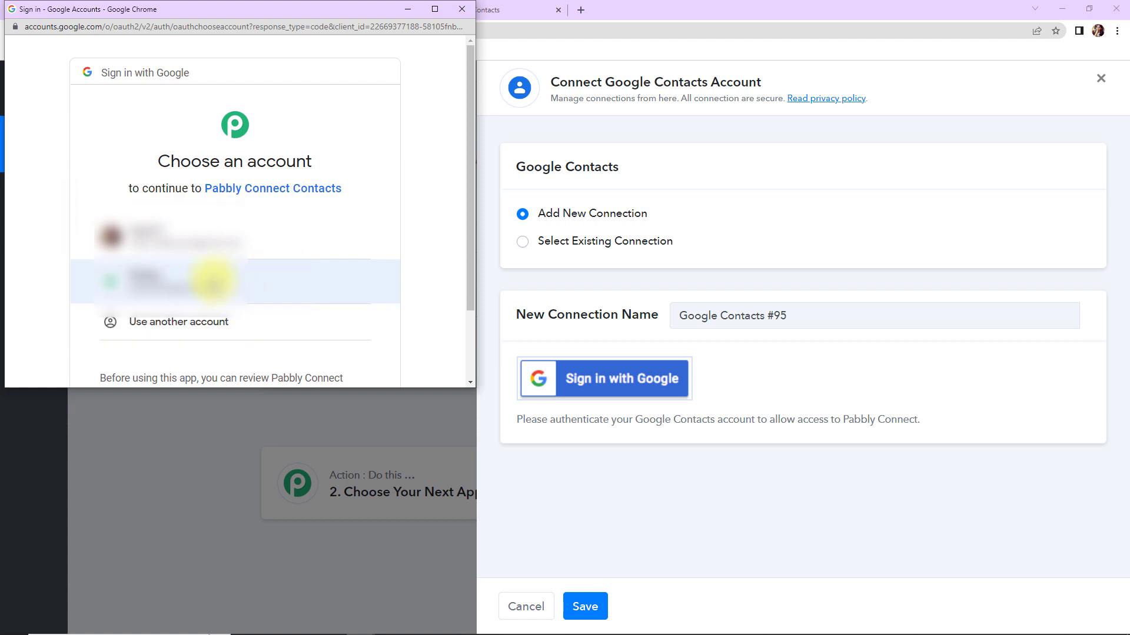
{"action": "left_click", "coordinate": [215, 283]}
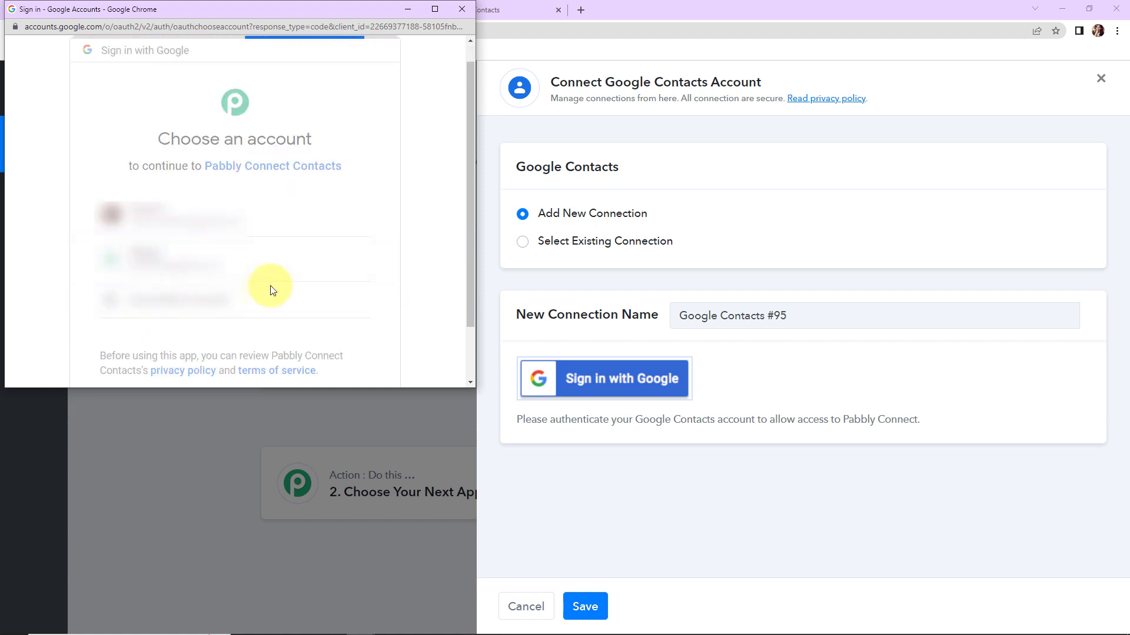
{"action": "scroll", "coordinate": [270, 284], "scroll_direction": "down", "scroll_amount": 2}
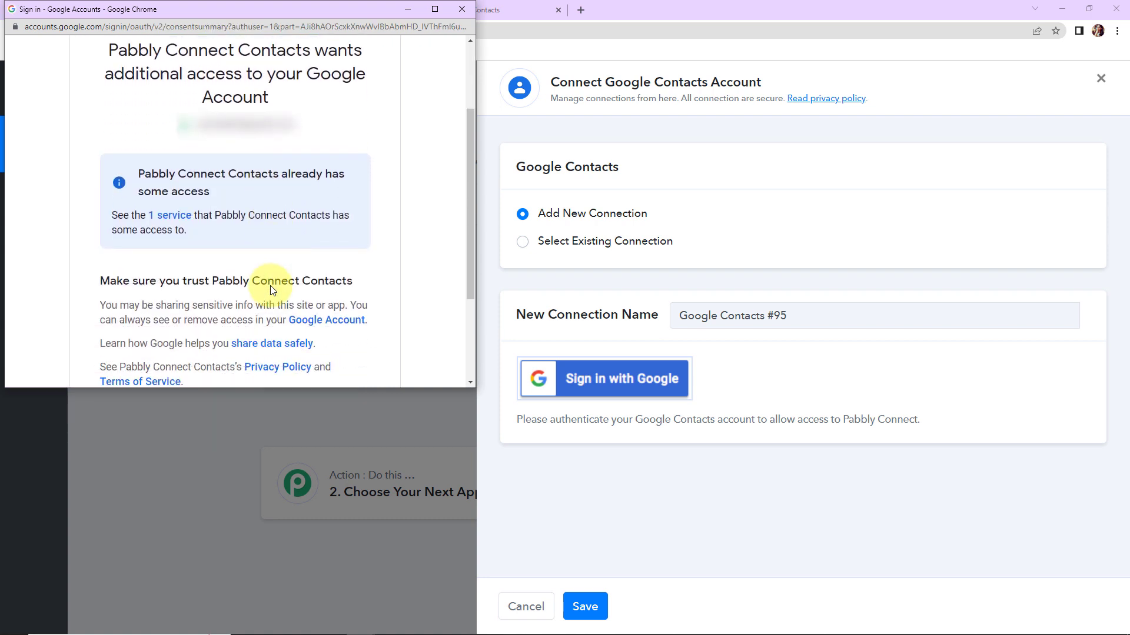
{"action": "scroll", "coordinate": [270, 285], "scroll_direction": "down", "scroll_amount": 1}
{"action": "left_click", "coordinate": [328, 370]}
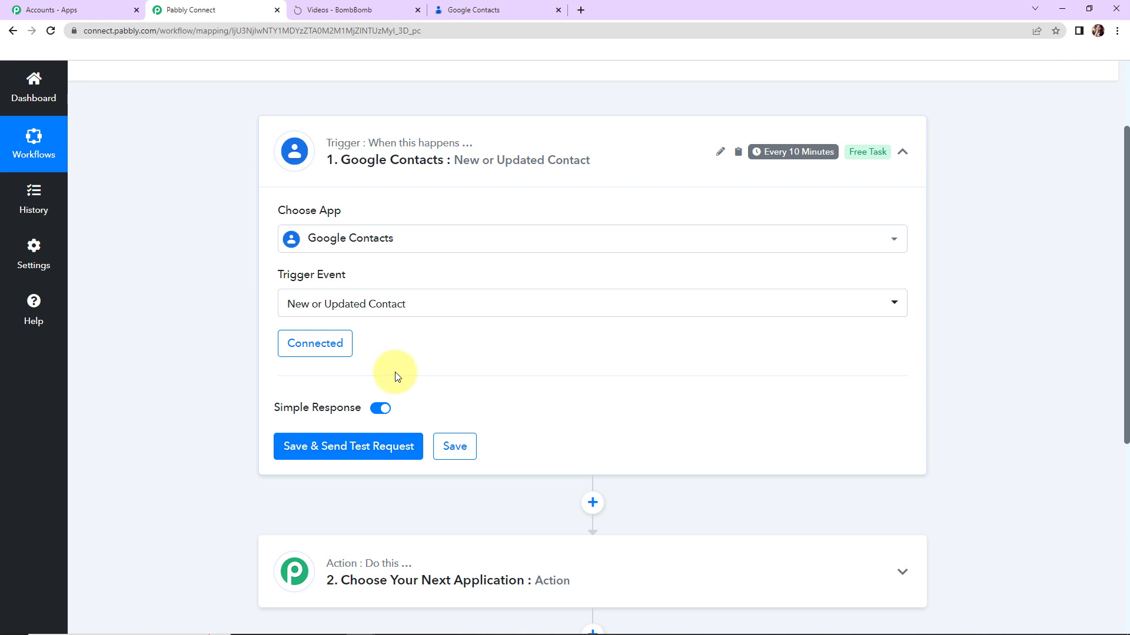
{"action": "left_click", "coordinate": [303, 449]}
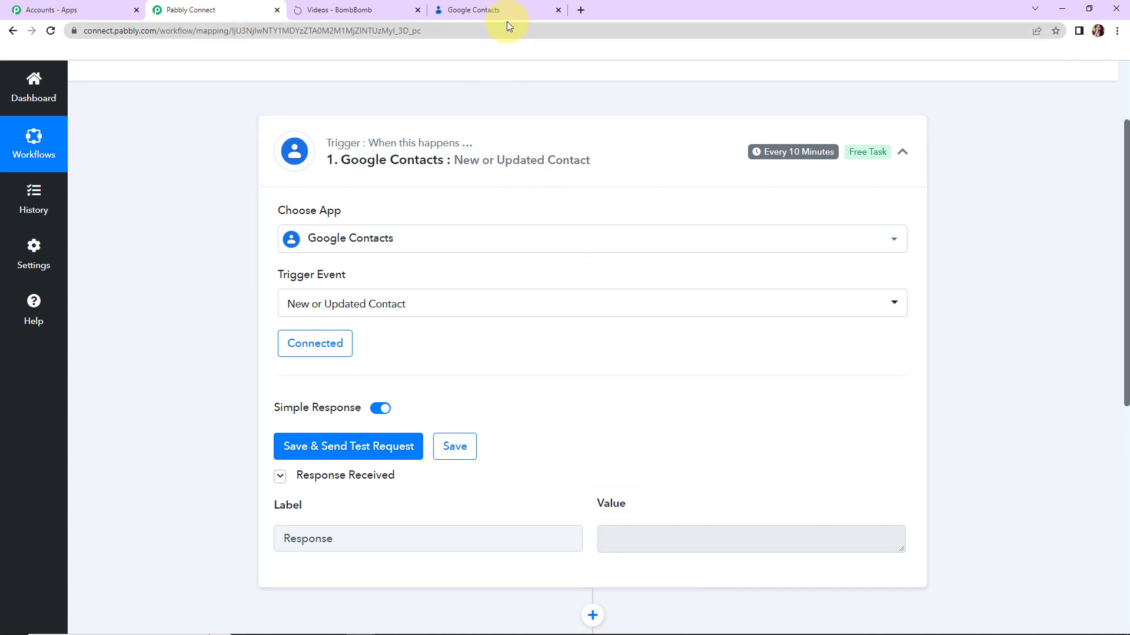
{"action": "left_click", "coordinate": [497, 8]}
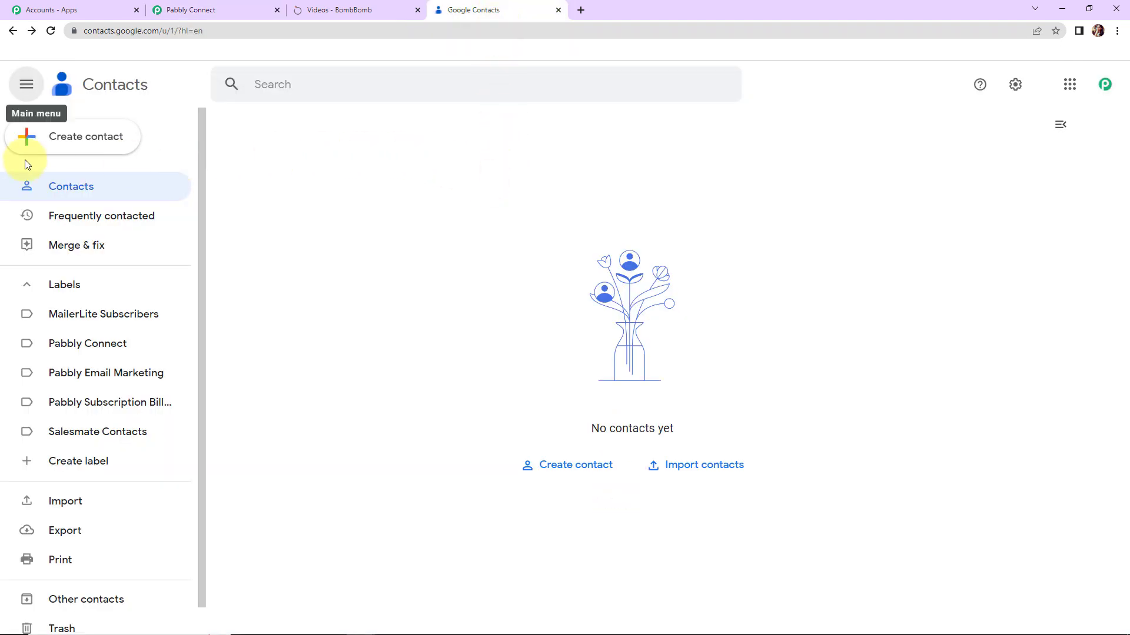
Start a new contact named Dummy User with company Pabbly Connect.
{"action": "left_click", "coordinate": [75, 134]}
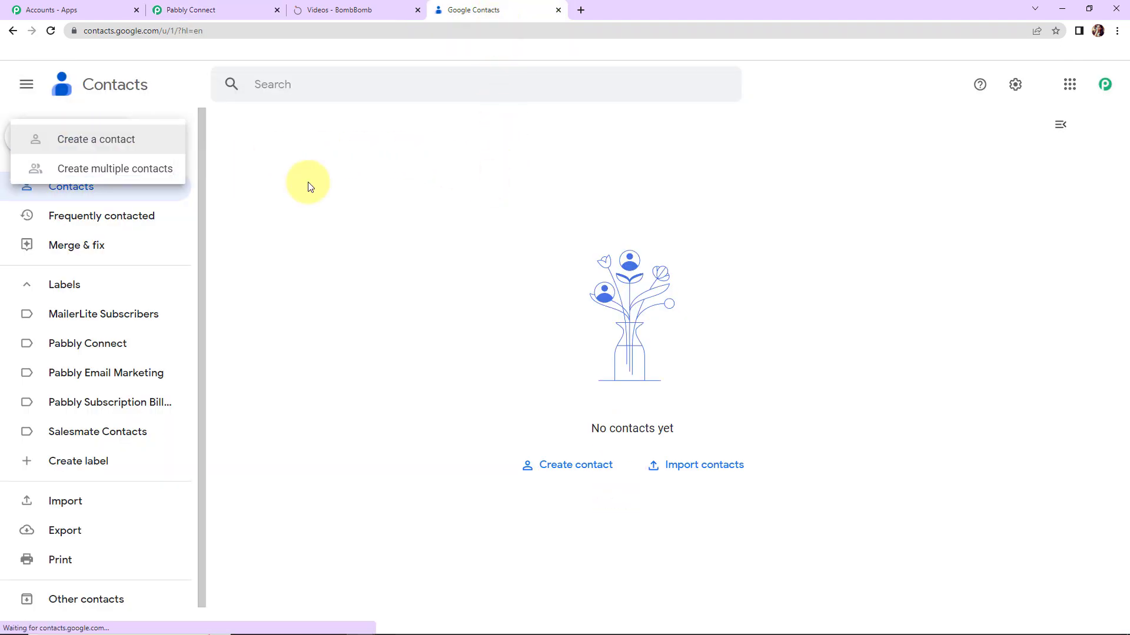
{"action": "left_click", "coordinate": [99, 138]}
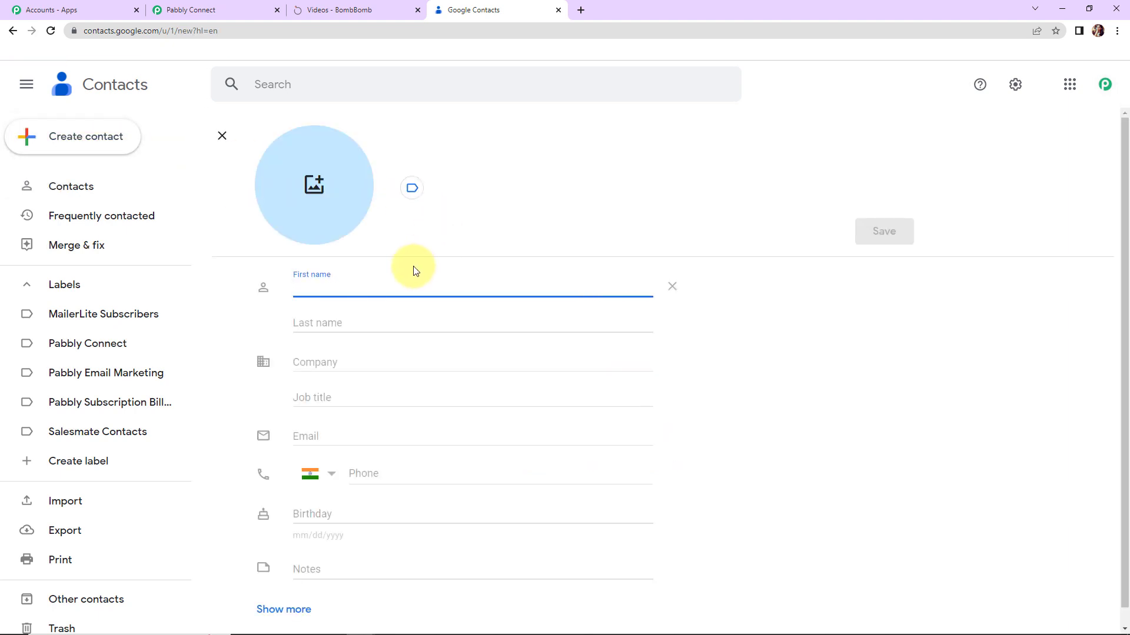
{"action": "type", "text": "Dummy"}
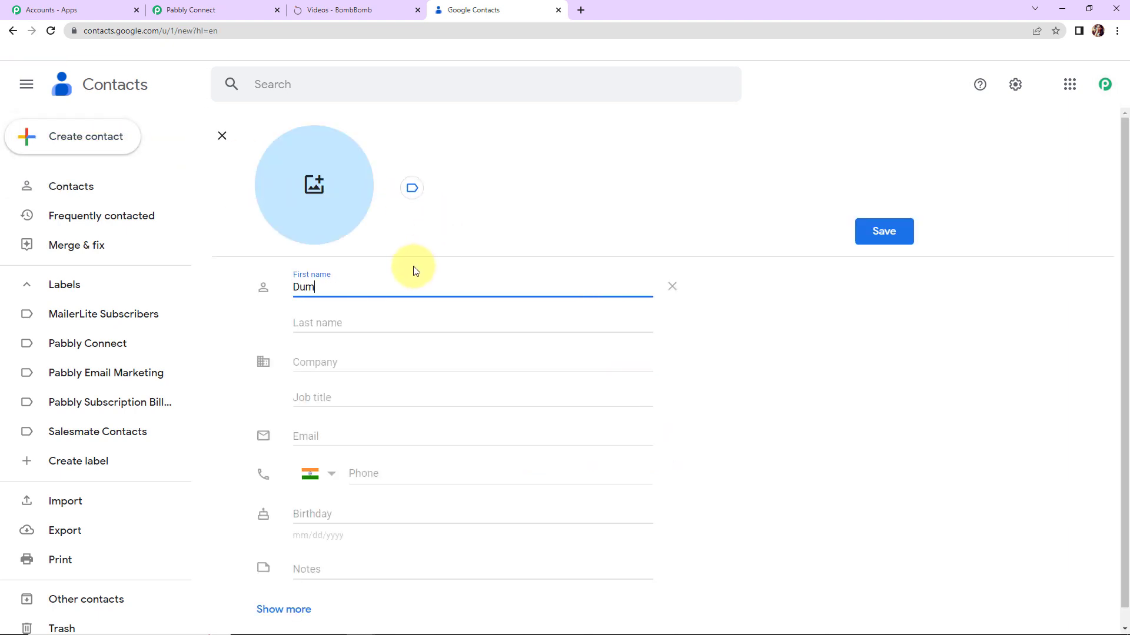
{"action": "key", "text": "Tab"}
{"action": "type", "text": "User"}
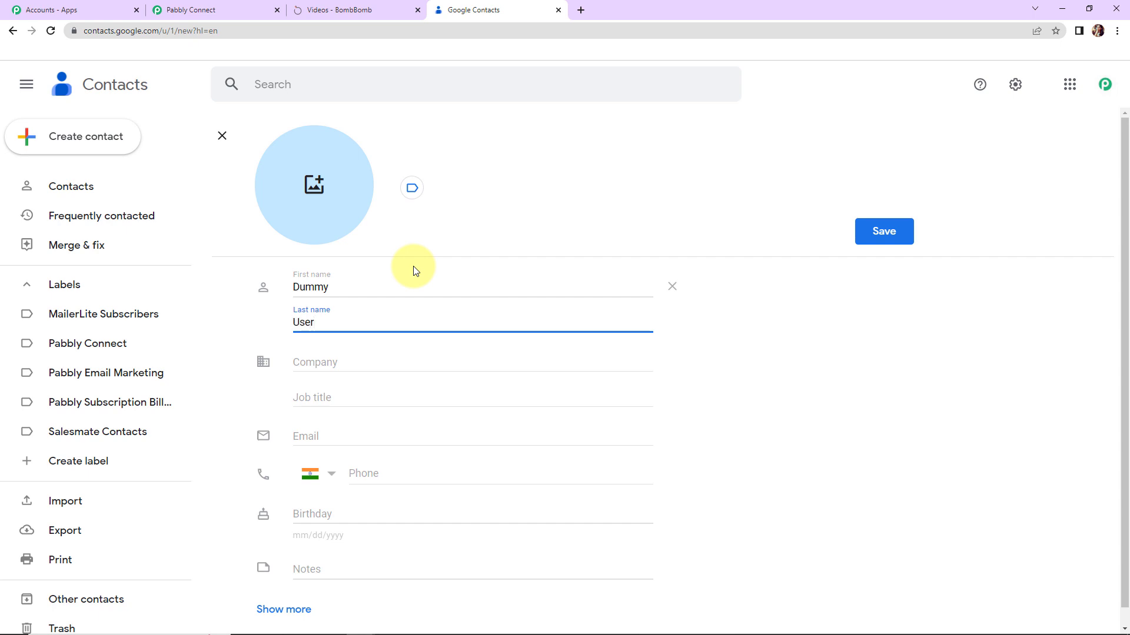
{"action": "key", "text": "Tab"}
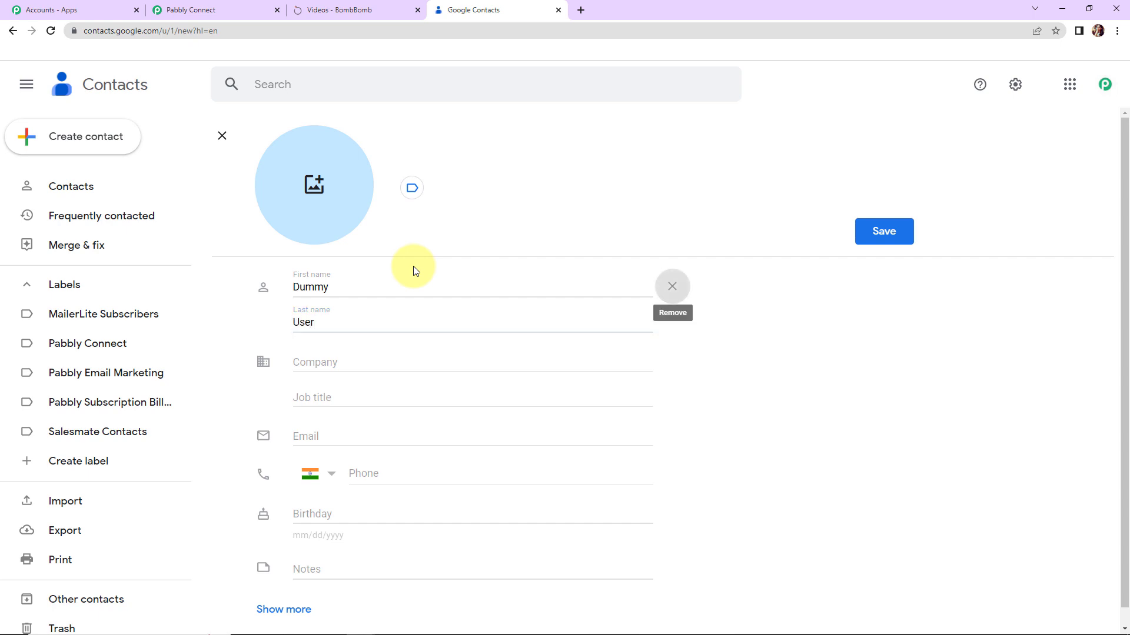
{"action": "left_click", "coordinate": [357, 368]}
{"action": "type", "text": "P"}
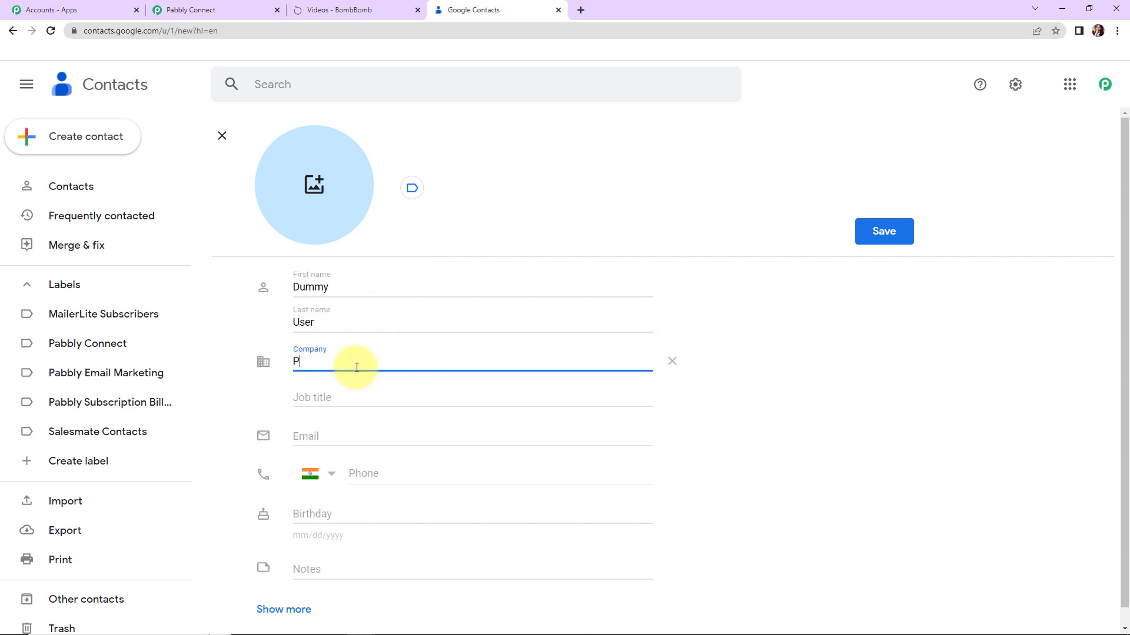
{"action": "type", "text": "abbly Connect"}
Add the contact's email address and phone number, save it, and return to Pabbly.
{"action": "left_click", "coordinate": [341, 429]}
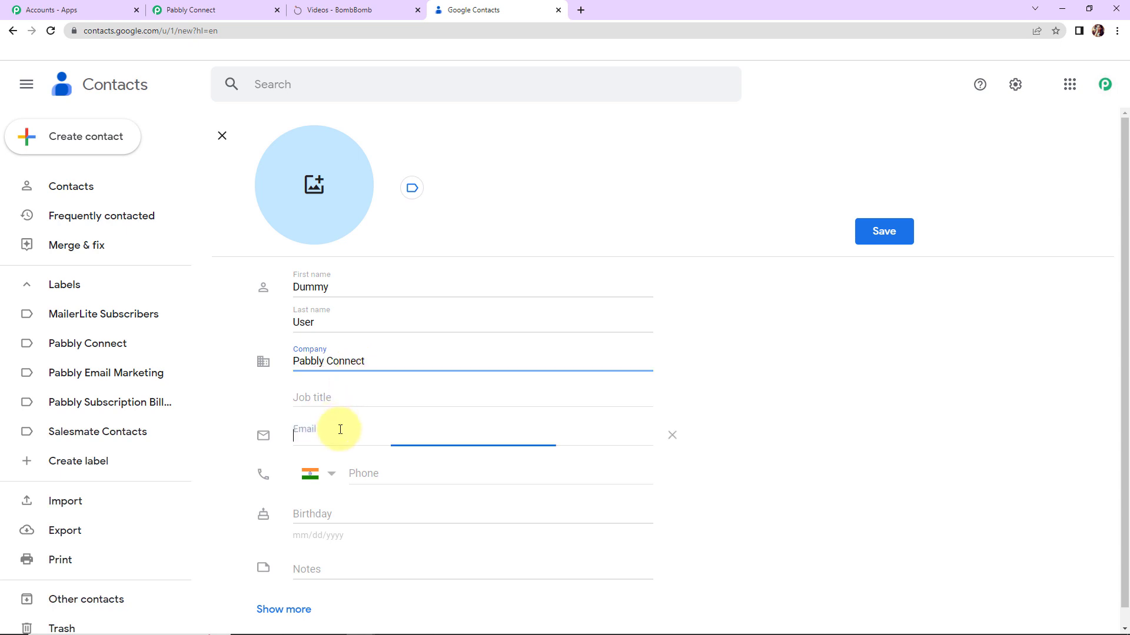
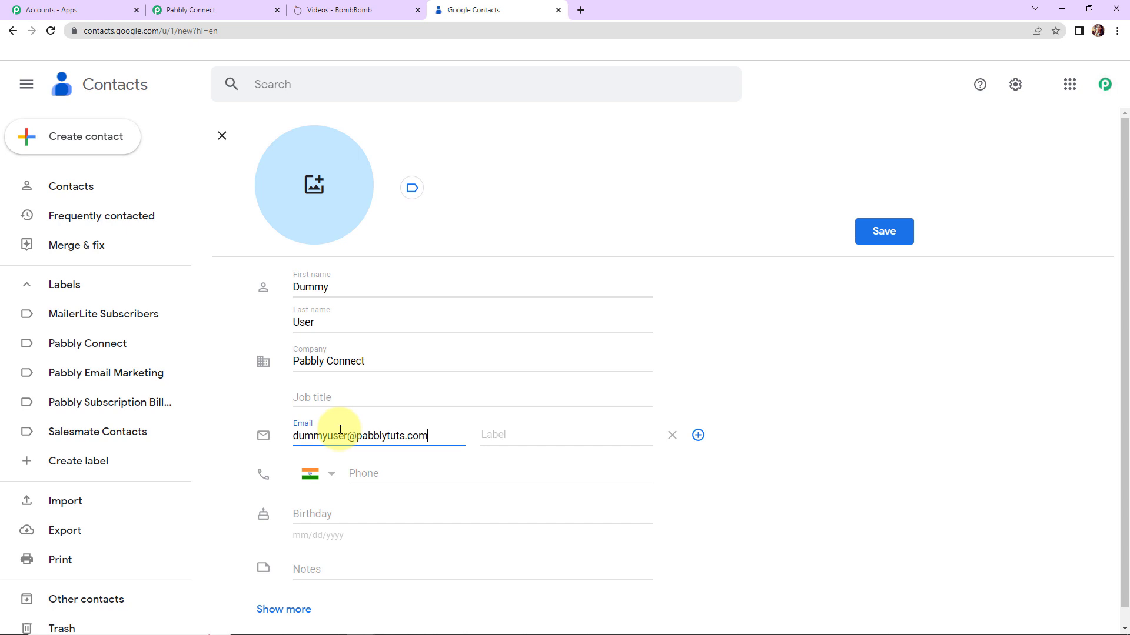
{"action": "left_click", "coordinate": [377, 478]}
{"action": "type", "text": "91111111111"}
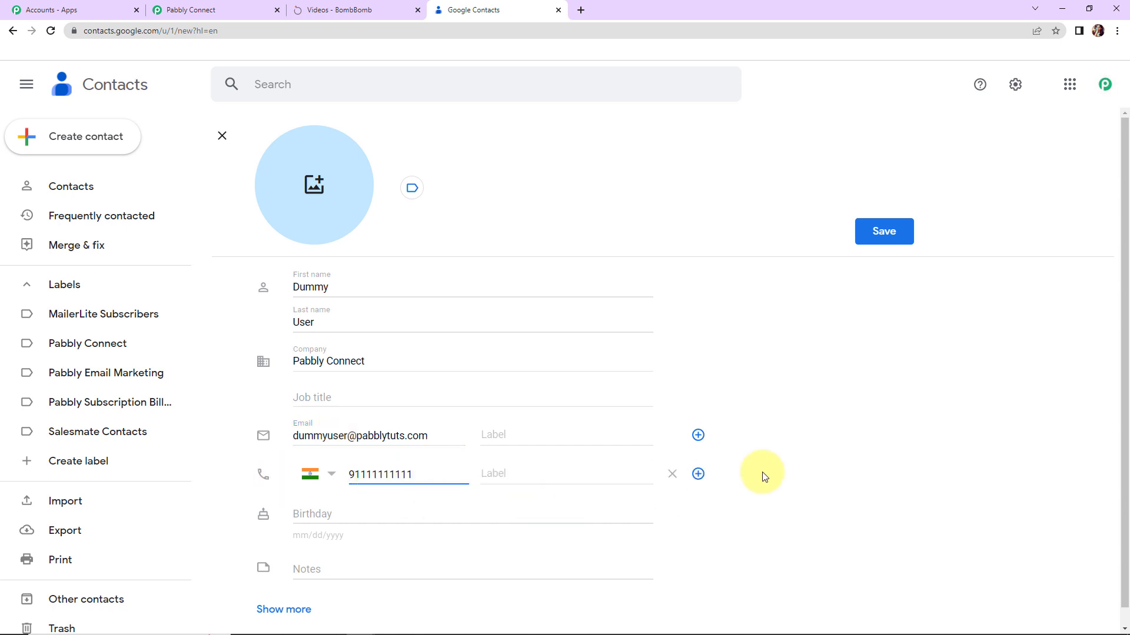
{"action": "left_click", "coordinate": [880, 236]}
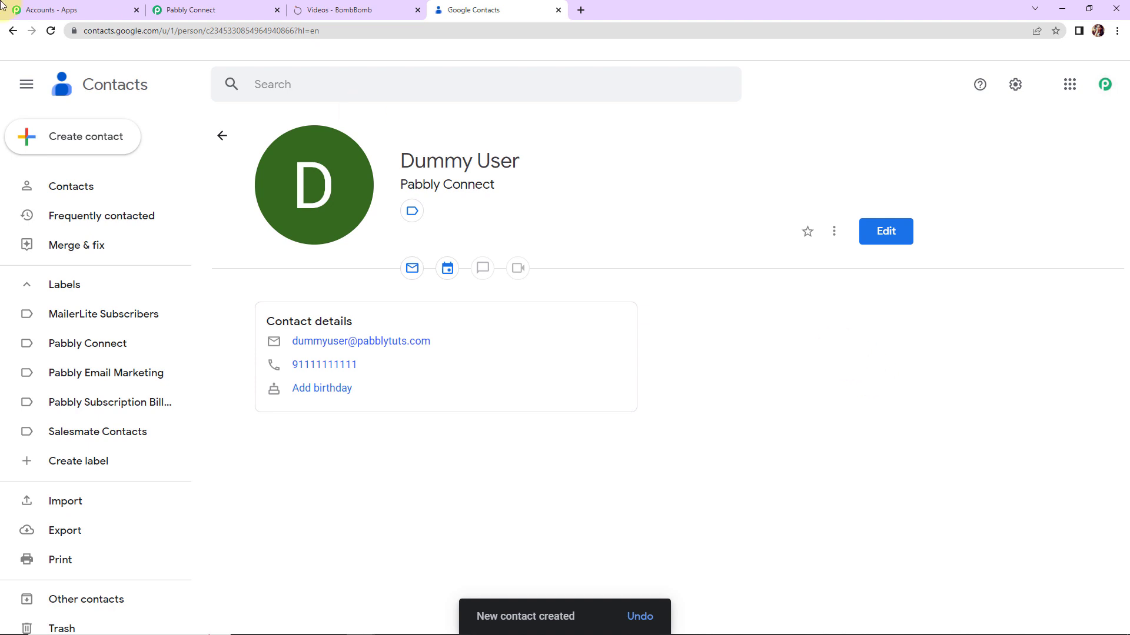
{"action": "left_click", "coordinate": [187, 10]}
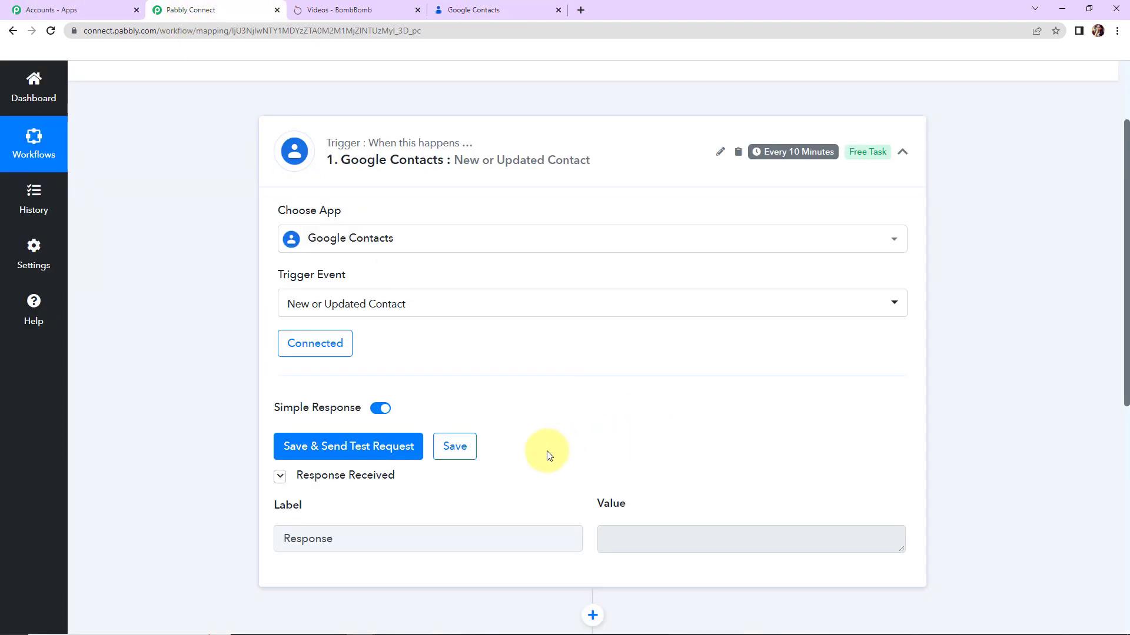
Send a test request that fetches the new Dummy User contact as trigger data.
{"action": "left_click", "coordinate": [365, 448]}
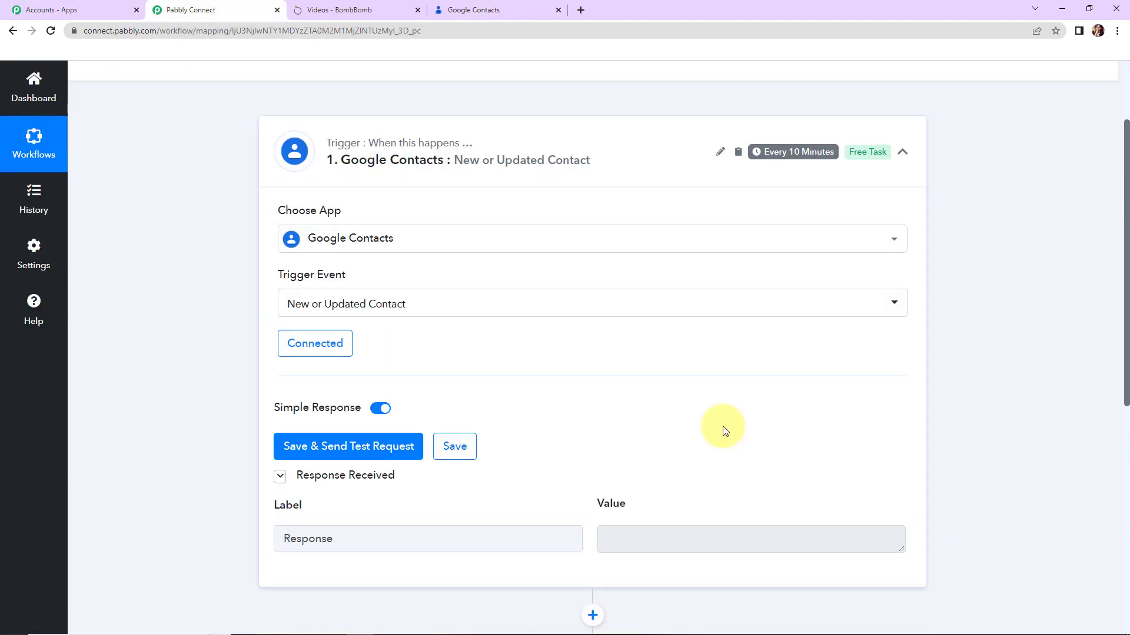
{"action": "left_click", "coordinate": [406, 450]}
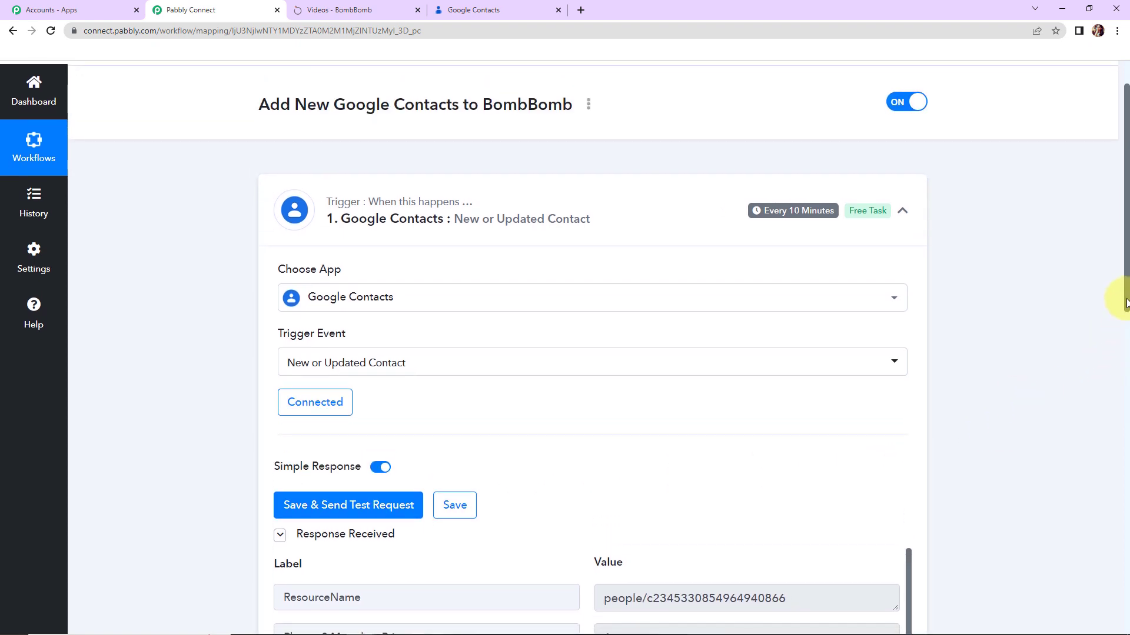
{"action": "scroll", "coordinate": [1112, 328], "scroll_direction": "down", "scroll_amount": 8}
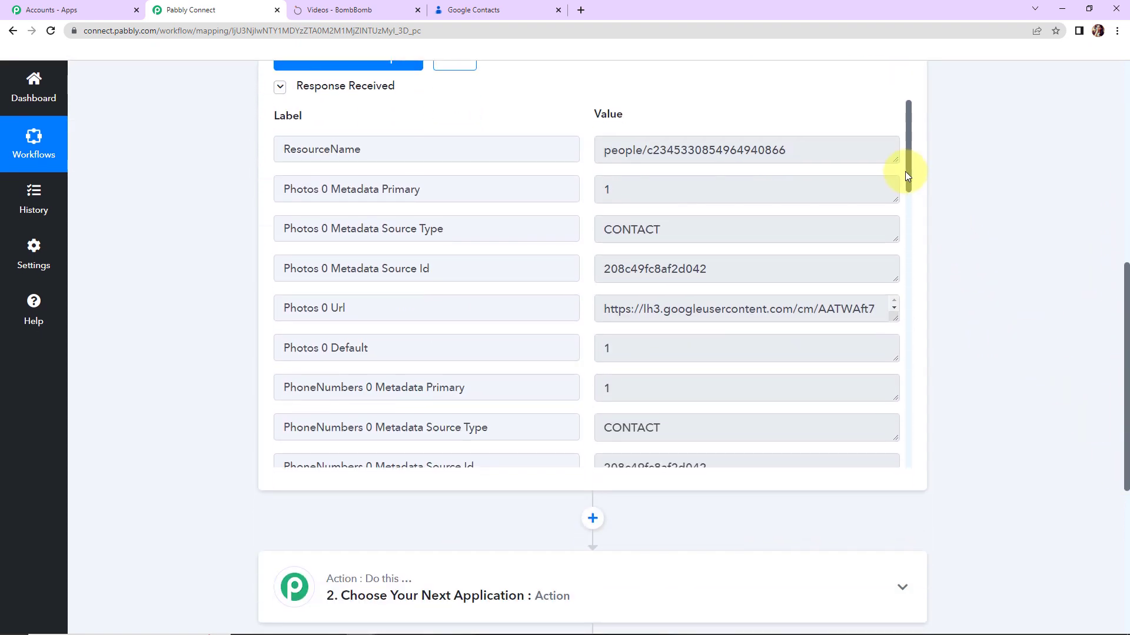
{"action": "left_click_drag", "start_coordinate": [907, 166], "coordinate": [927, 244]}
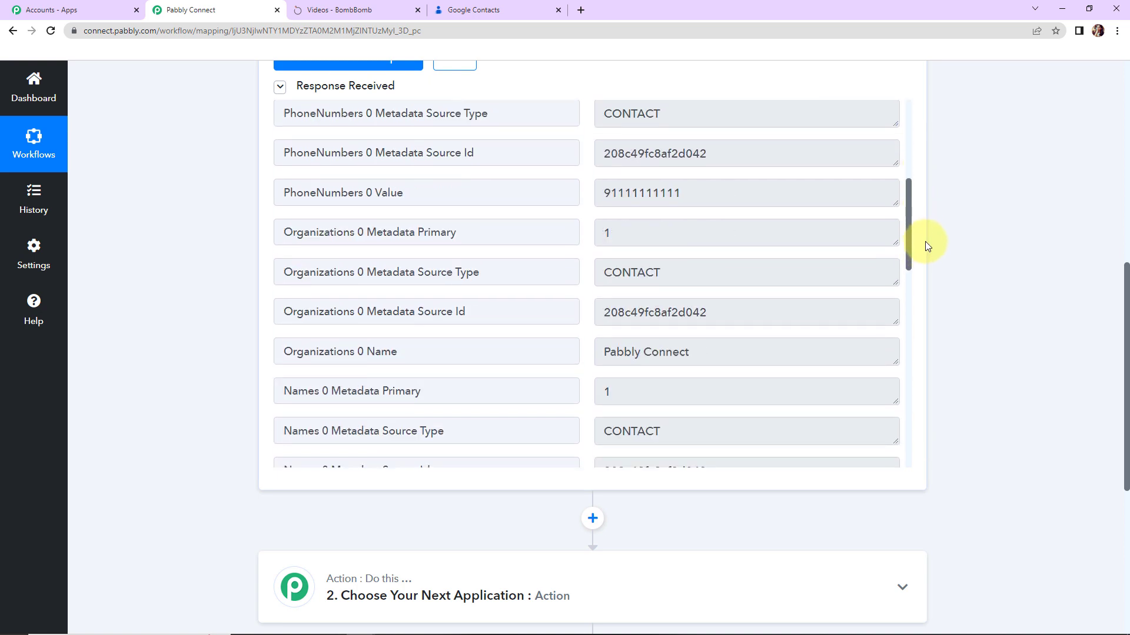
Review the received phone, company Pabbly Connect, given/family names and email in the response.
{"action": "left_click_drag", "start_coordinate": [601, 194], "coordinate": [671, 197]}
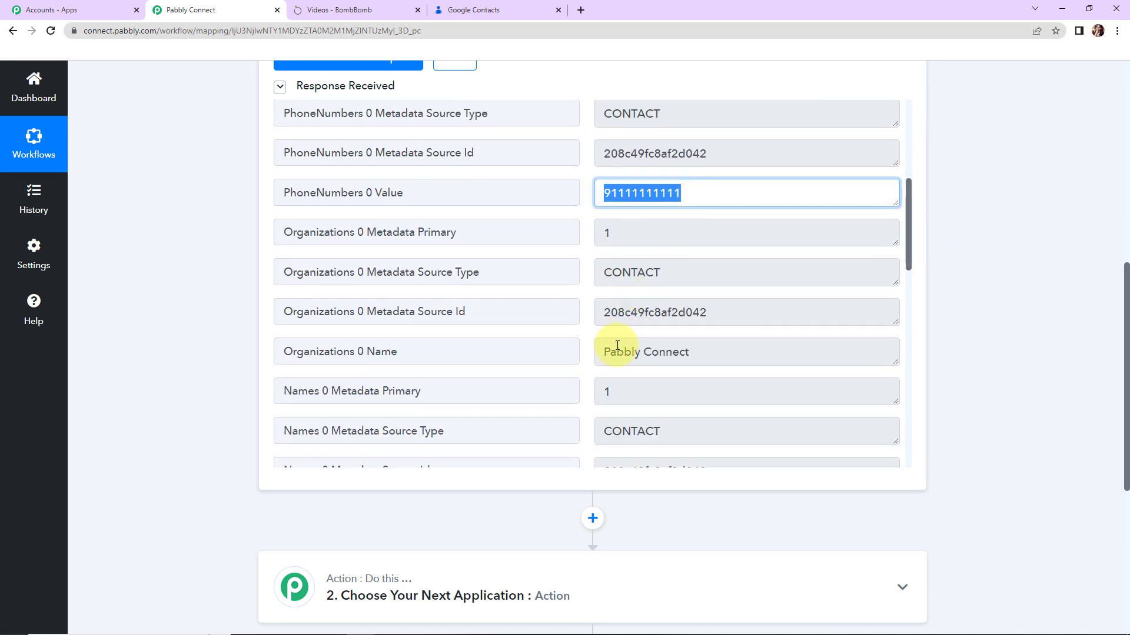
{"action": "left_click_drag", "start_coordinate": [602, 352], "coordinate": [689, 353]}
{"action": "left_click_drag", "start_coordinate": [906, 203], "coordinate": [923, 311]}
{"action": "left_click_drag", "start_coordinate": [606, 176], "coordinate": [678, 175]}
{"action": "left_click_drag", "start_coordinate": [596, 215], "coordinate": [642, 215]}
{"action": "left_click_drag", "start_coordinate": [602, 254], "coordinate": [658, 255]}
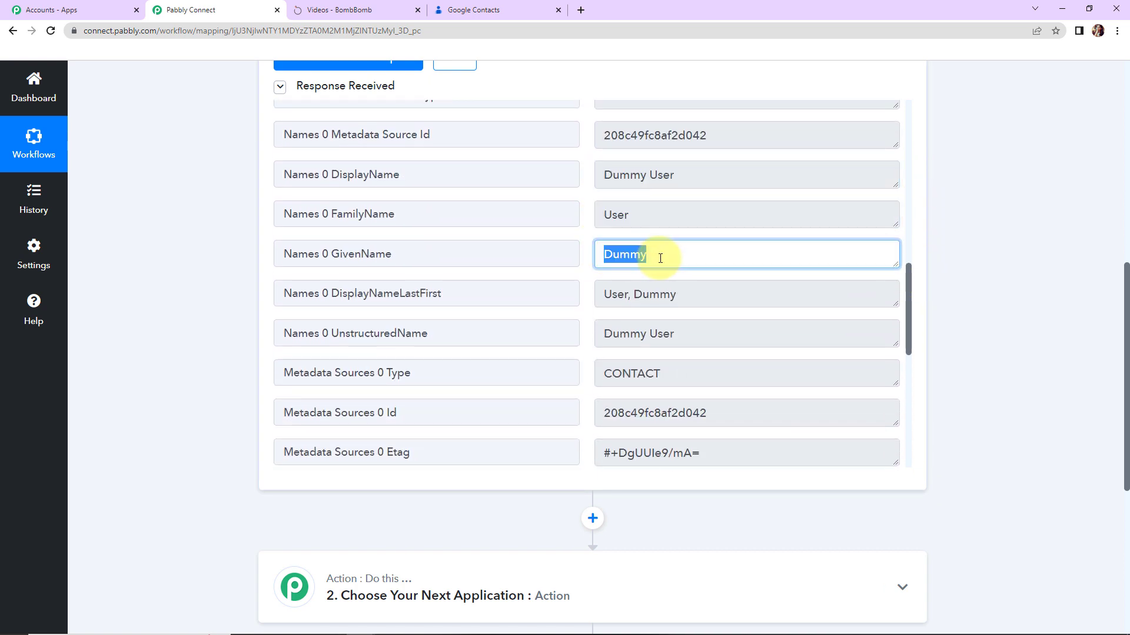
{"action": "left_click_drag", "start_coordinate": [911, 306], "coordinate": [912, 457]}
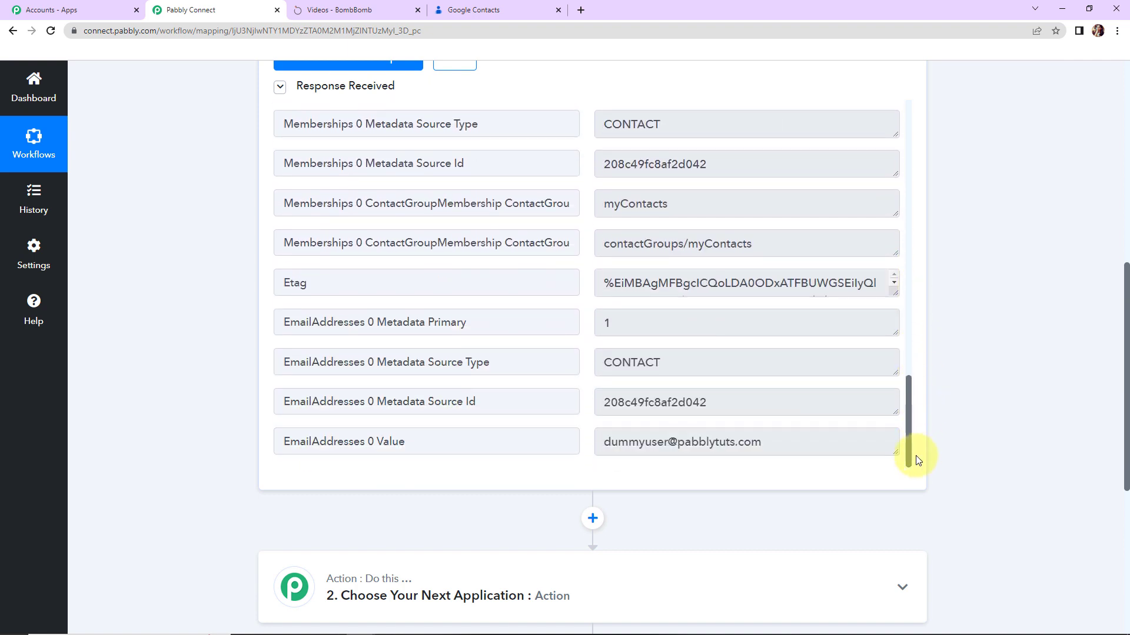
{"action": "left_click_drag", "start_coordinate": [606, 442], "coordinate": [838, 445]}
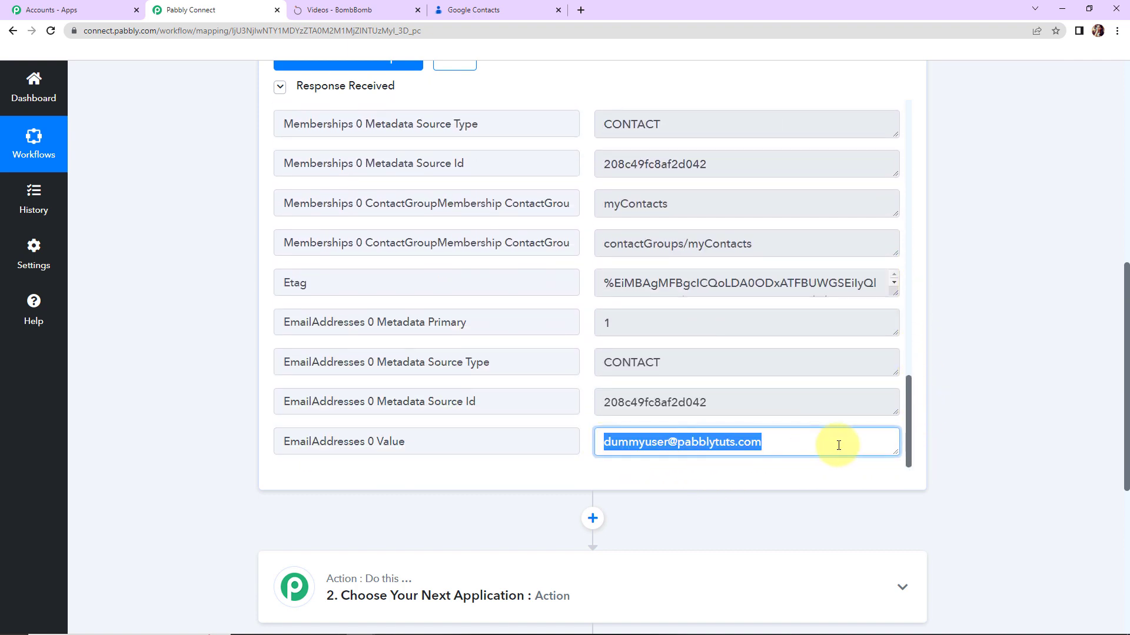
{"action": "left_click", "coordinate": [977, 403]}
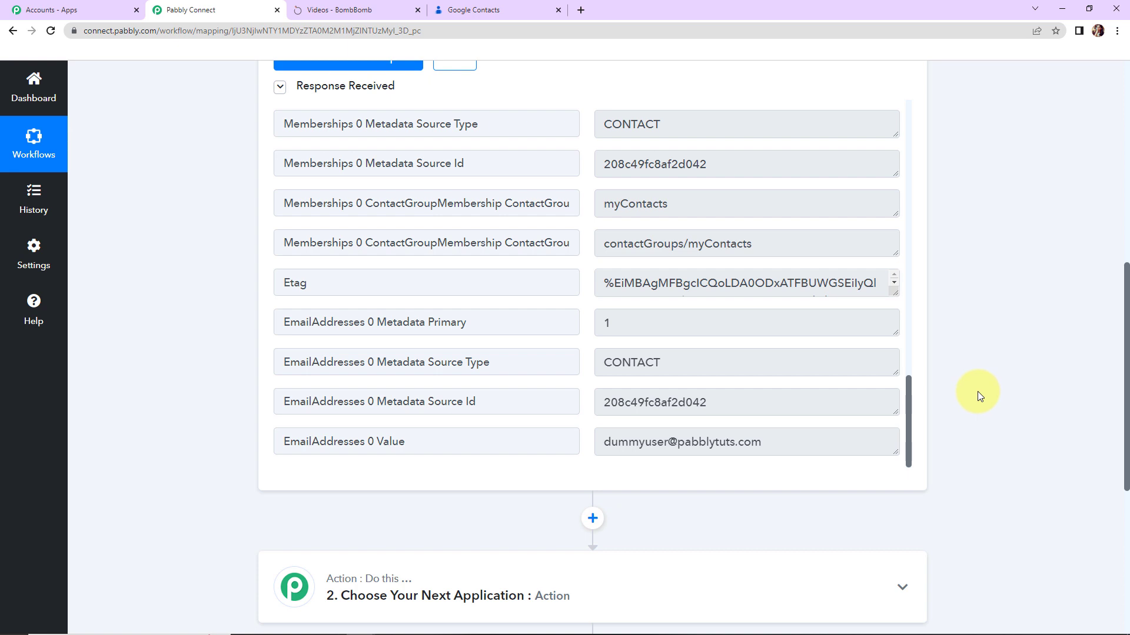
{"action": "left_click_drag", "start_coordinate": [1126, 337], "coordinate": [779, 404]}
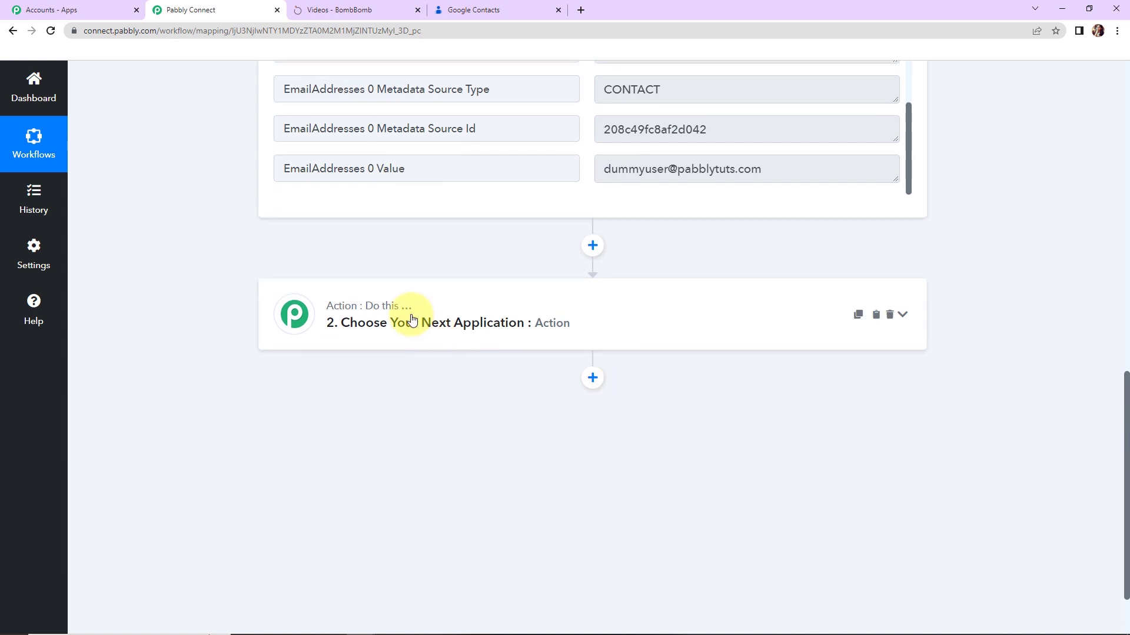
Set the action step to BombBomb with the Create Contact event and begin connecting.
{"action": "left_click", "coordinate": [388, 328]}
{"action": "left_click", "coordinate": [377, 407]}
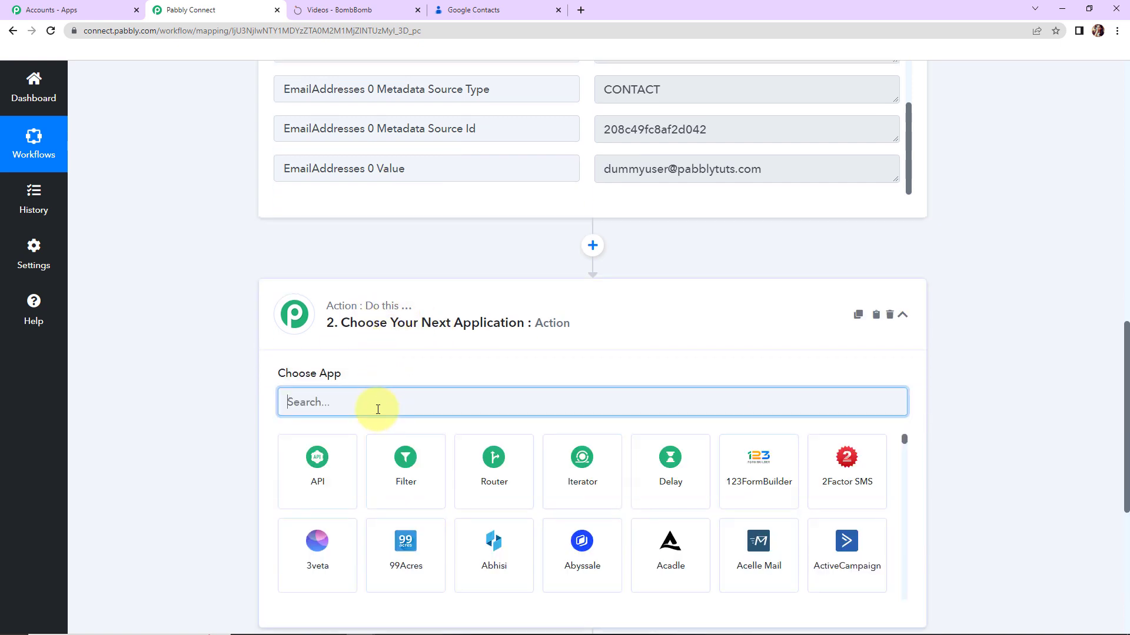
{"action": "type", "text": "bombbo"}
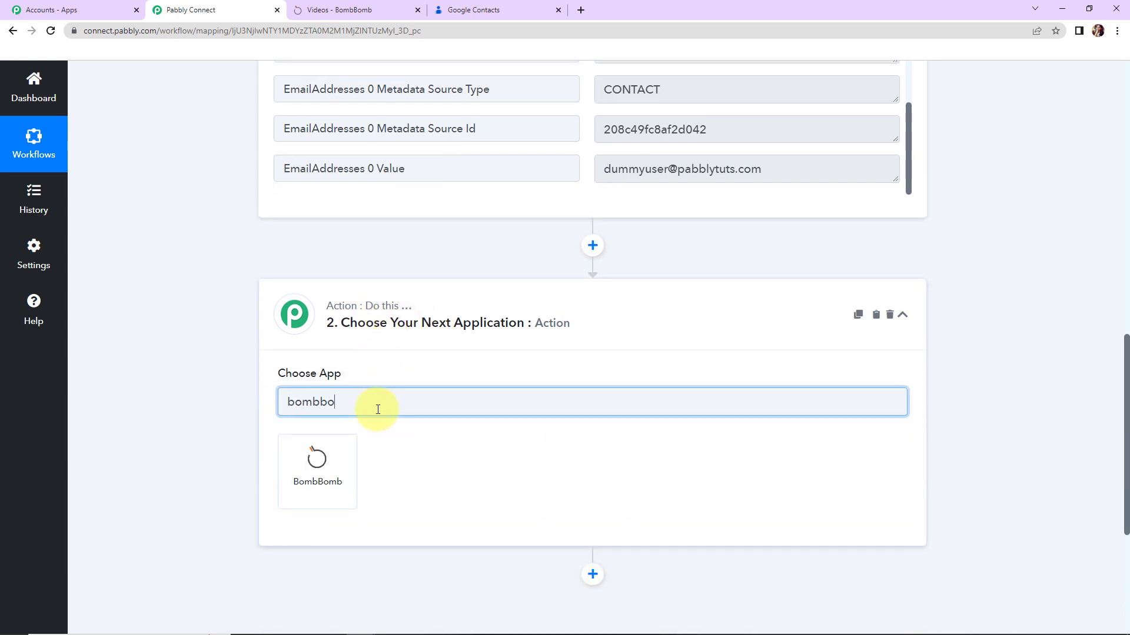
{"action": "left_click", "coordinate": [336, 454]}
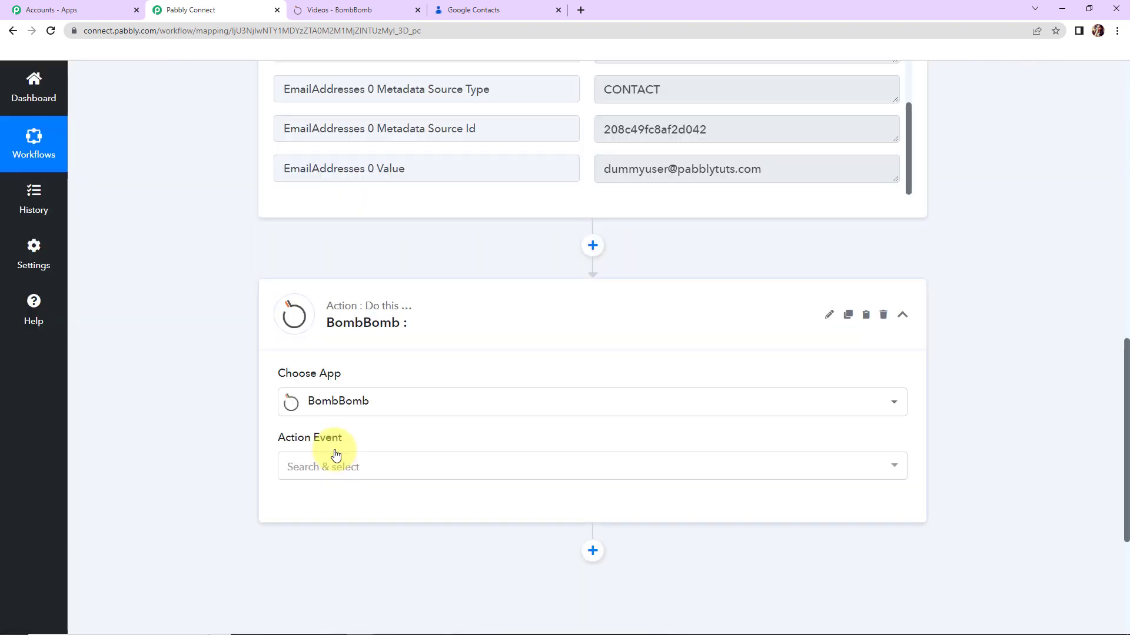
{"action": "left_click", "coordinate": [336, 468]}
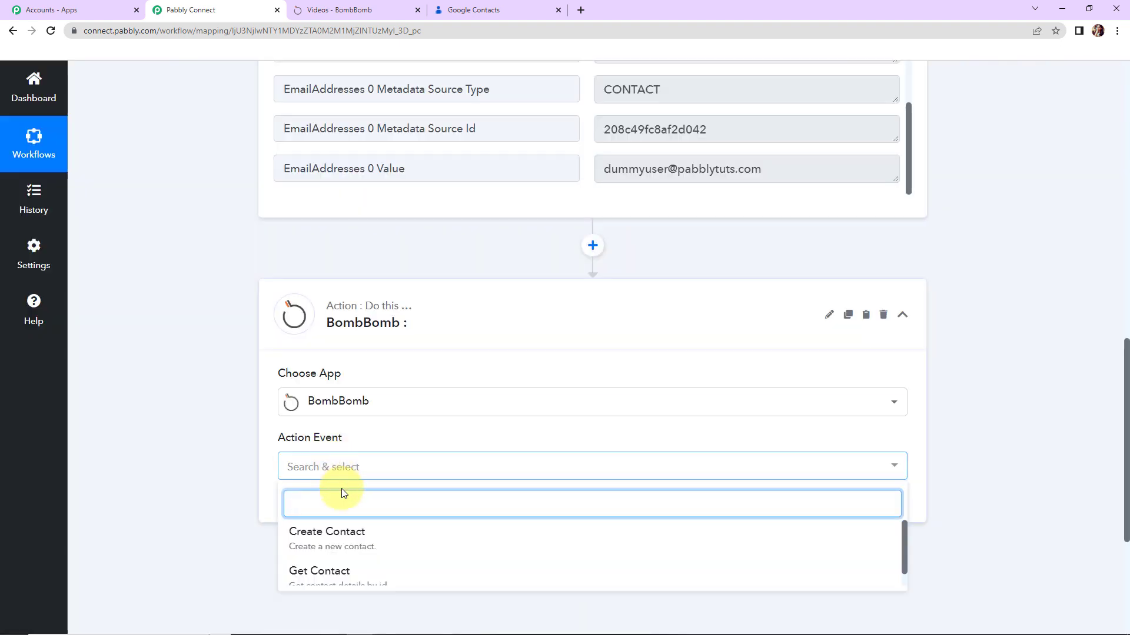
{"action": "left_click", "coordinate": [351, 542]}
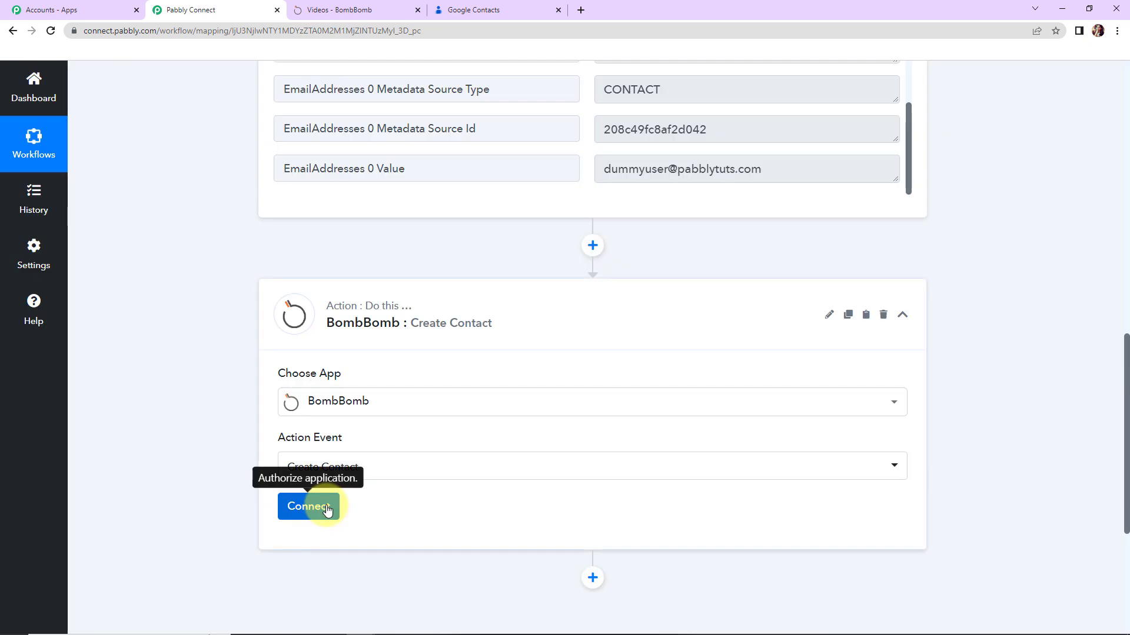
{"action": "left_click", "coordinate": [319, 505]}
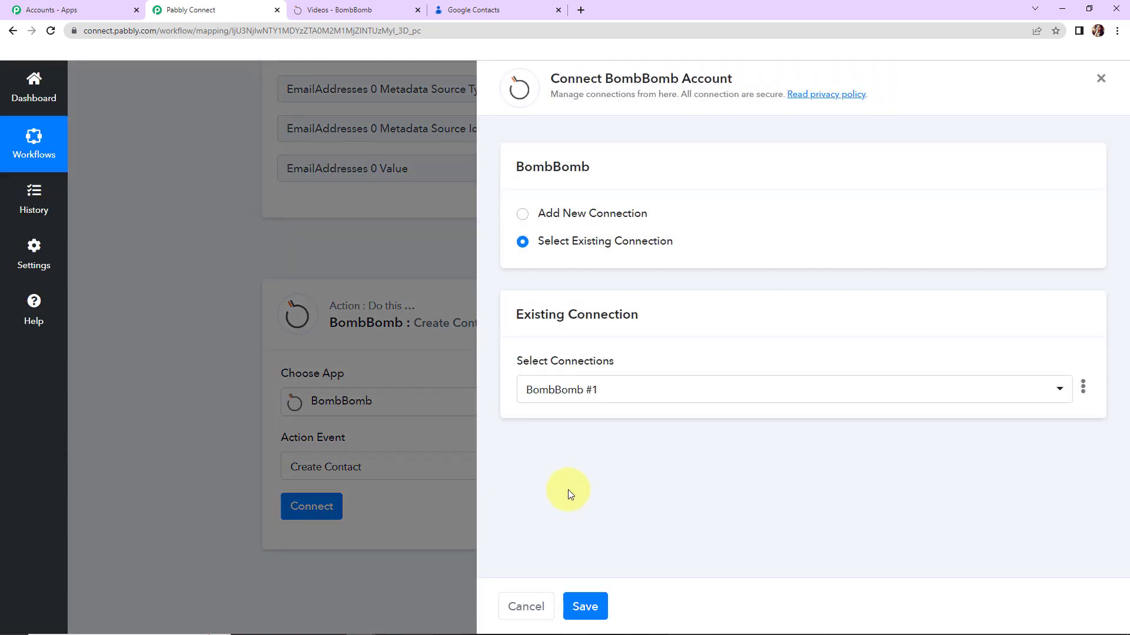
Add and authorize a new BombBomb connection for the action.
{"action": "left_click", "coordinate": [521, 214]}
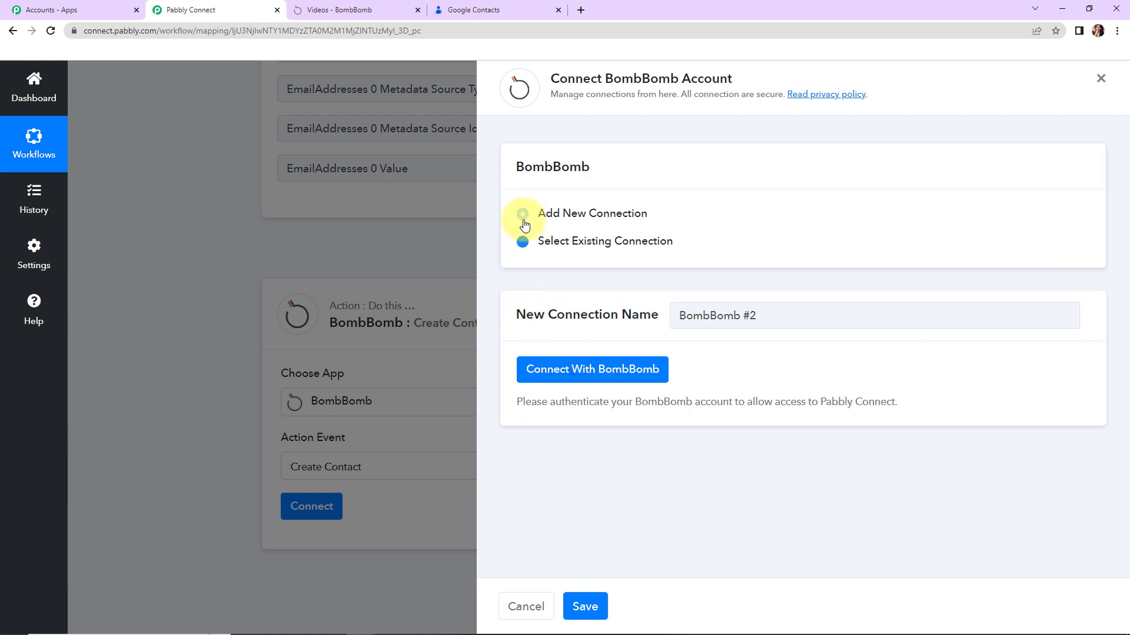
{"action": "left_click", "coordinate": [555, 384]}
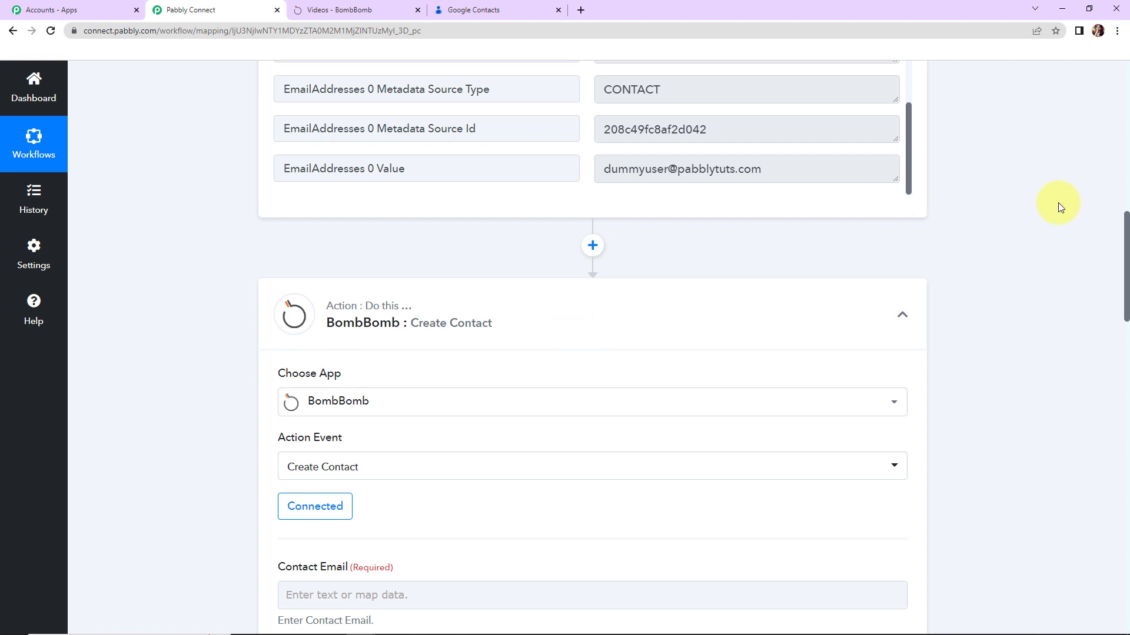
Map the Google contact's email value into the Contact Email field.
{"action": "left_click_drag", "start_coordinate": [1126, 241], "coordinate": [1125, 328]}
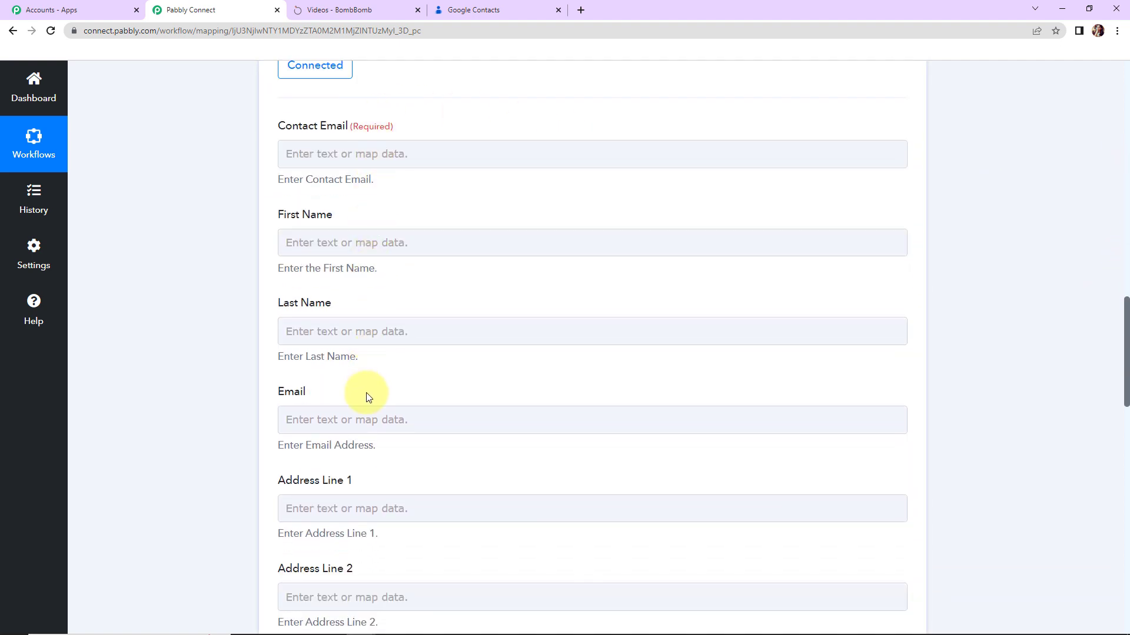
{"action": "scroll", "coordinate": [378, 402], "scroll_direction": "up", "scroll_amount": 1}
{"action": "left_click", "coordinate": [378, 402]}
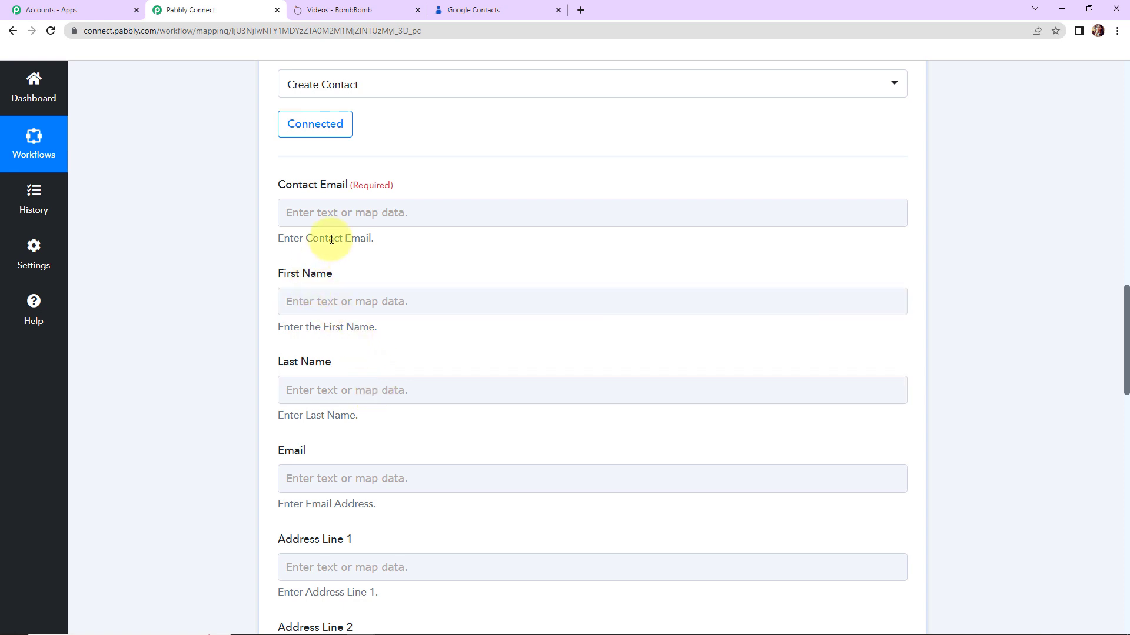
{"action": "left_click", "coordinate": [330, 317]}
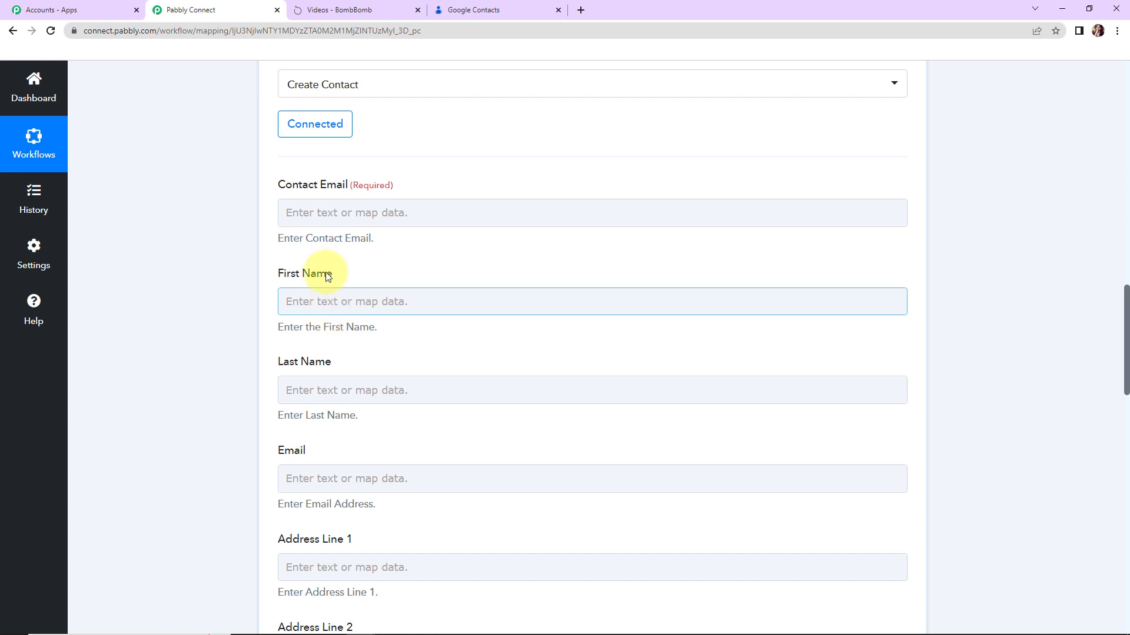
{"action": "left_click", "coordinate": [325, 207]}
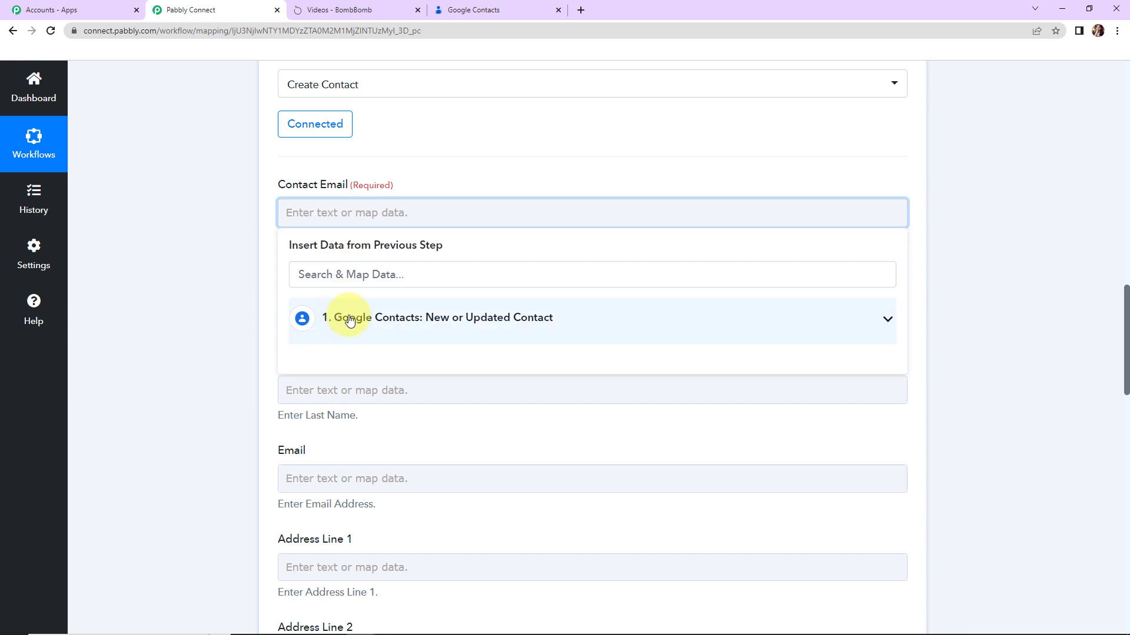
{"action": "left_click", "coordinate": [439, 321]}
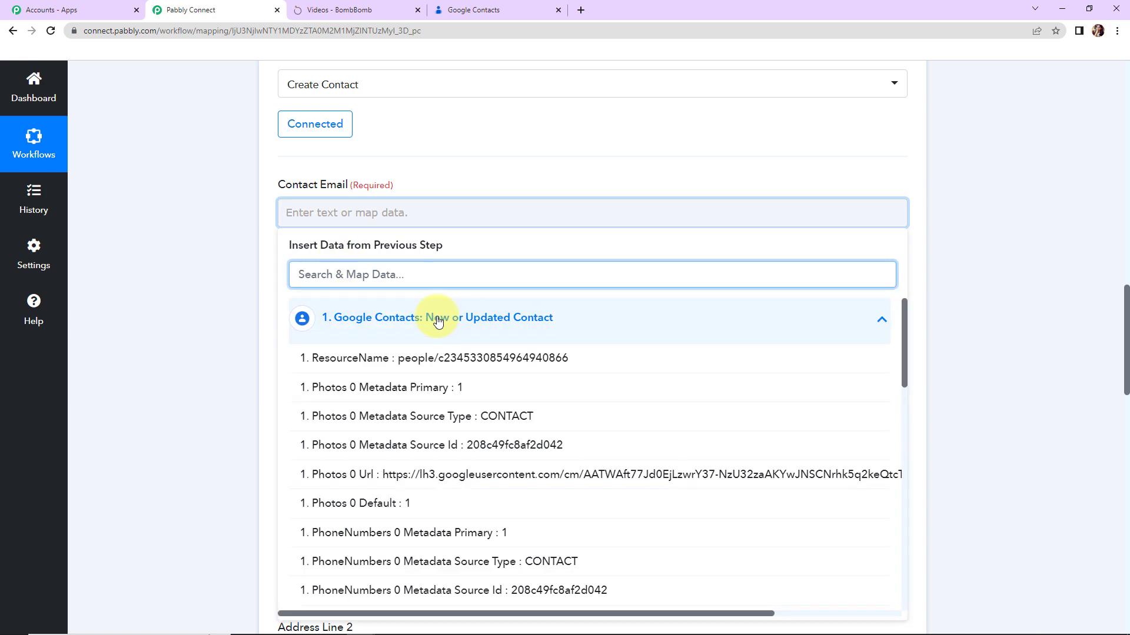
{"action": "scroll", "coordinate": [903, 353], "scroll_direction": "down", "scroll_amount": 2}
{"action": "left_click_drag", "start_coordinate": [913, 432], "coordinate": [913, 613]}
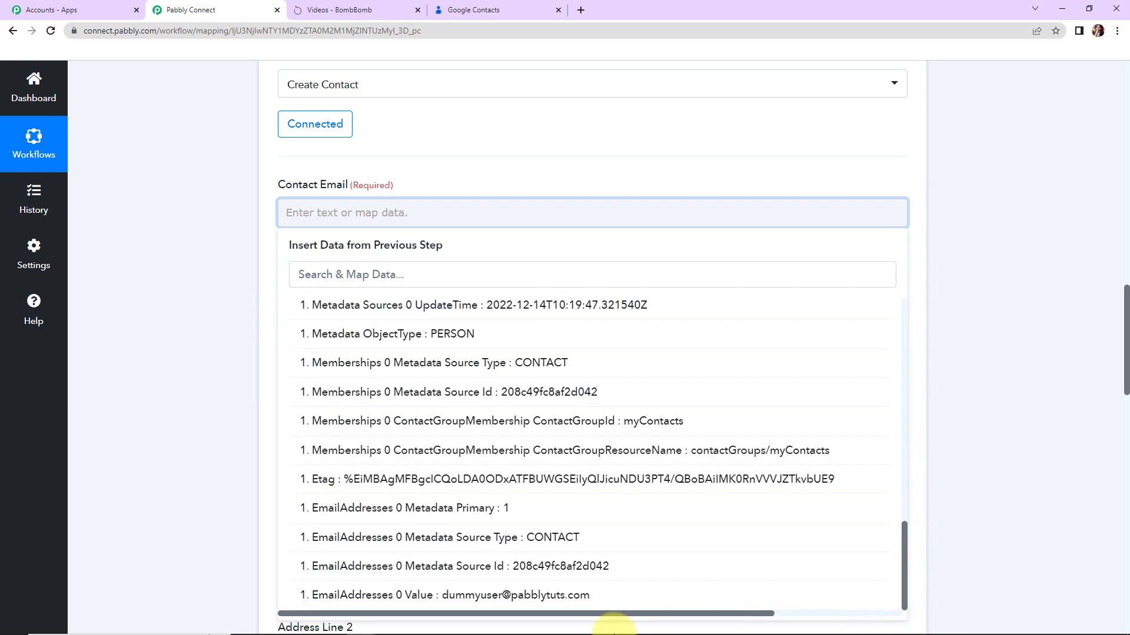
{"action": "left_click", "coordinate": [596, 597]}
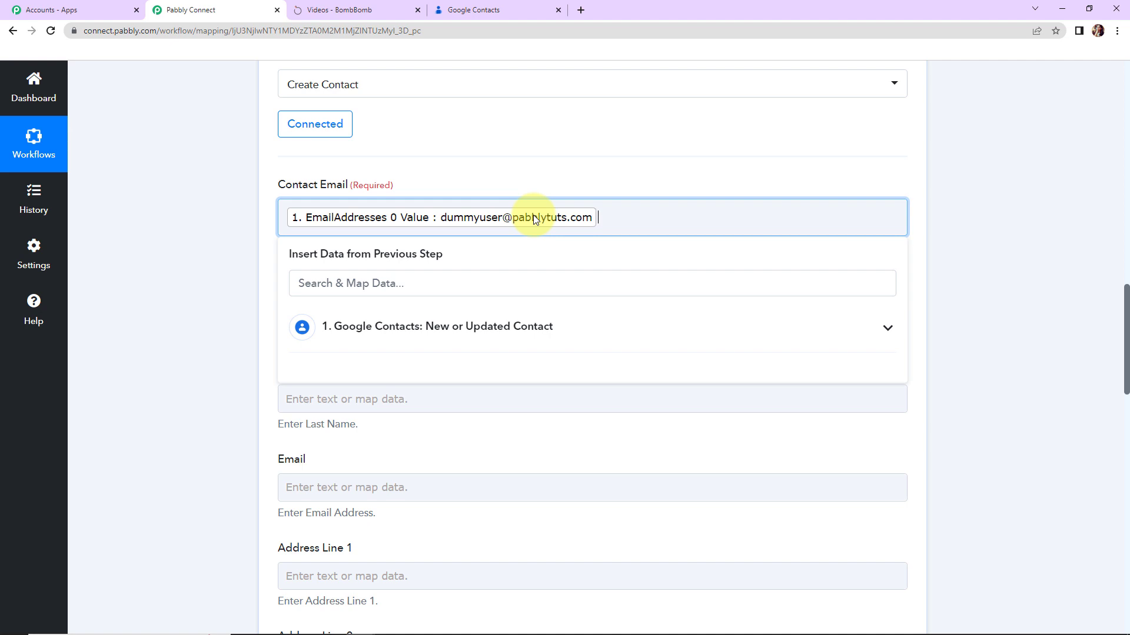
{"action": "left_click", "coordinate": [214, 222]}
Map GivenName into First Name and FamilyName into Last Name.
{"action": "left_click", "coordinate": [330, 306]}
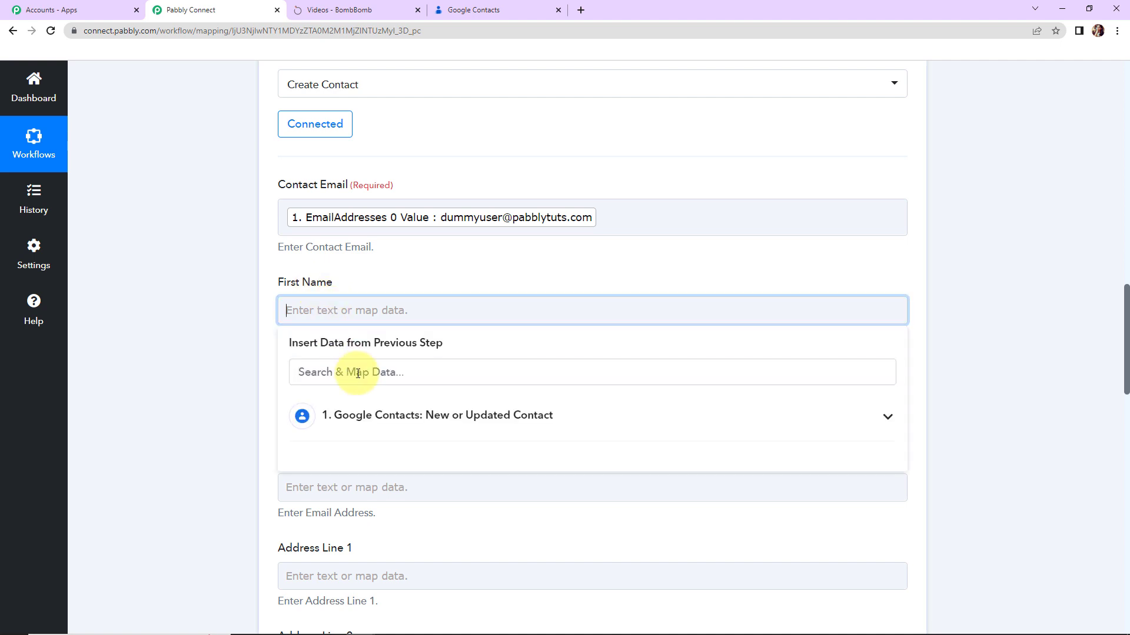
{"action": "left_click", "coordinate": [431, 415]}
{"action": "left_click_drag", "start_coordinate": [903, 417], "coordinate": [909, 521]}
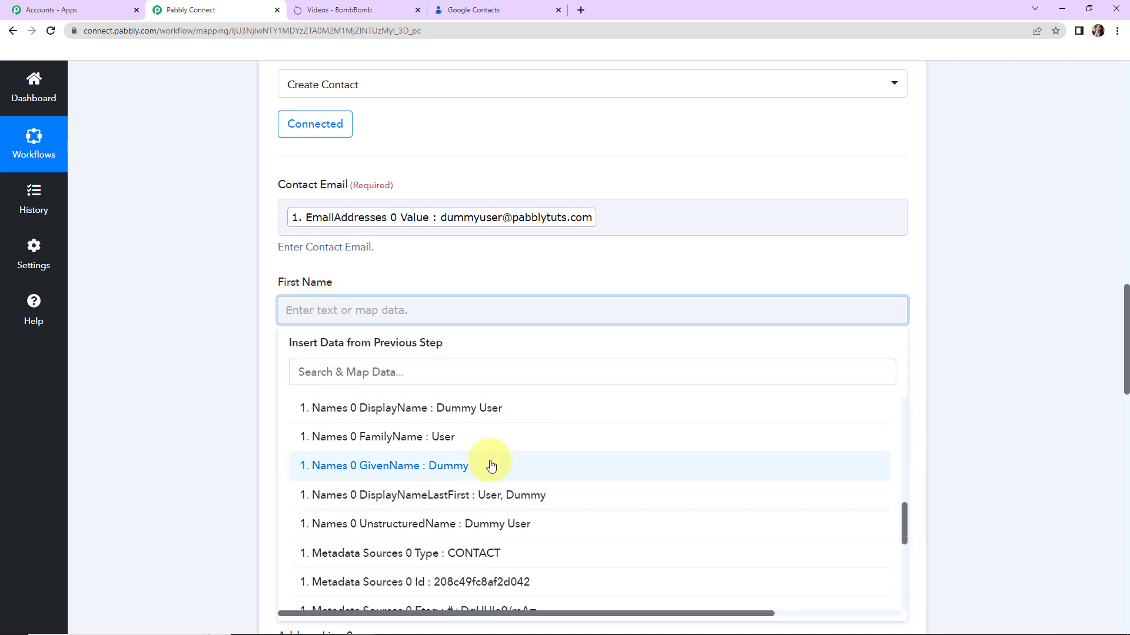
{"action": "left_click", "coordinate": [457, 465]}
{"action": "left_click", "coordinate": [175, 343]}
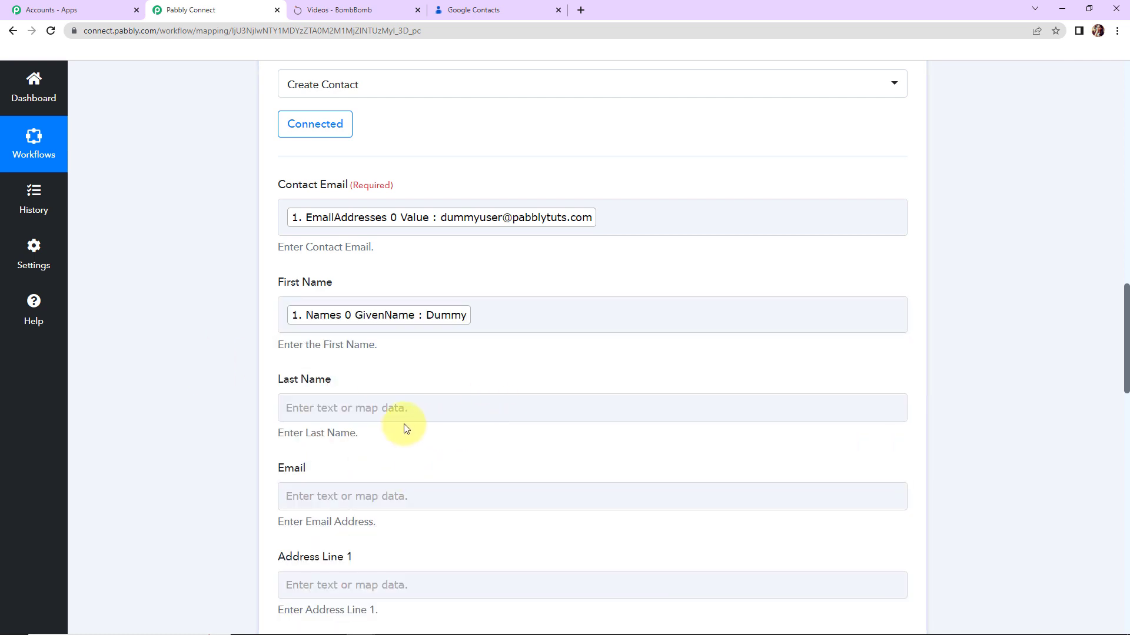
{"action": "left_click", "coordinate": [416, 407]}
{"action": "left_click", "coordinate": [859, 511]}
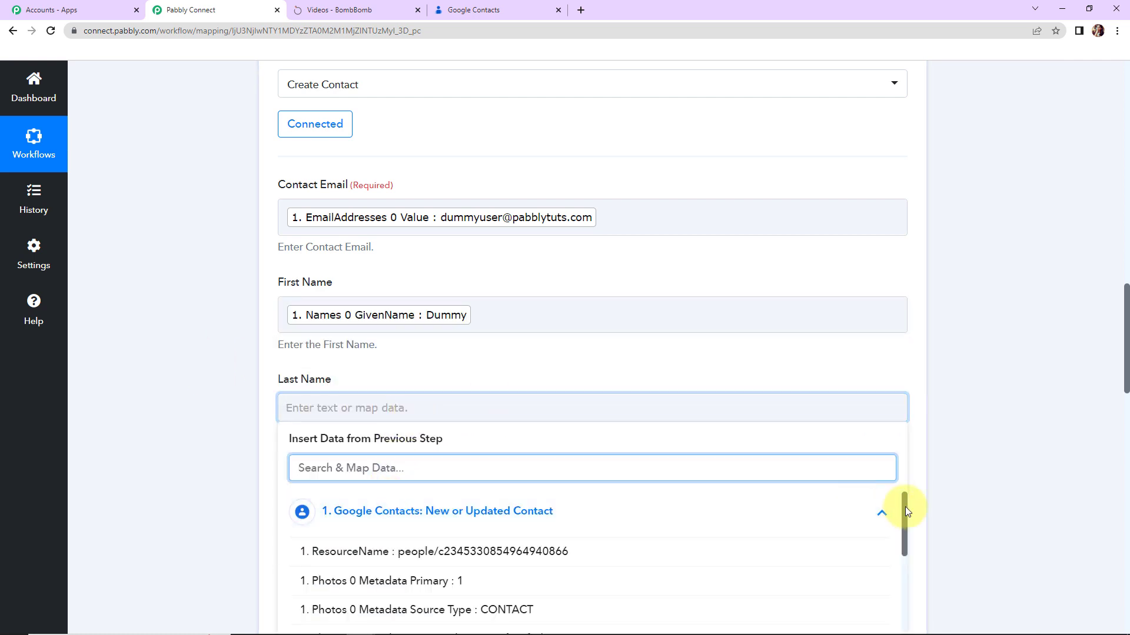
{"action": "left_click_drag", "start_coordinate": [905, 506], "coordinate": [920, 620]}
{"action": "left_click", "coordinate": [509, 559]}
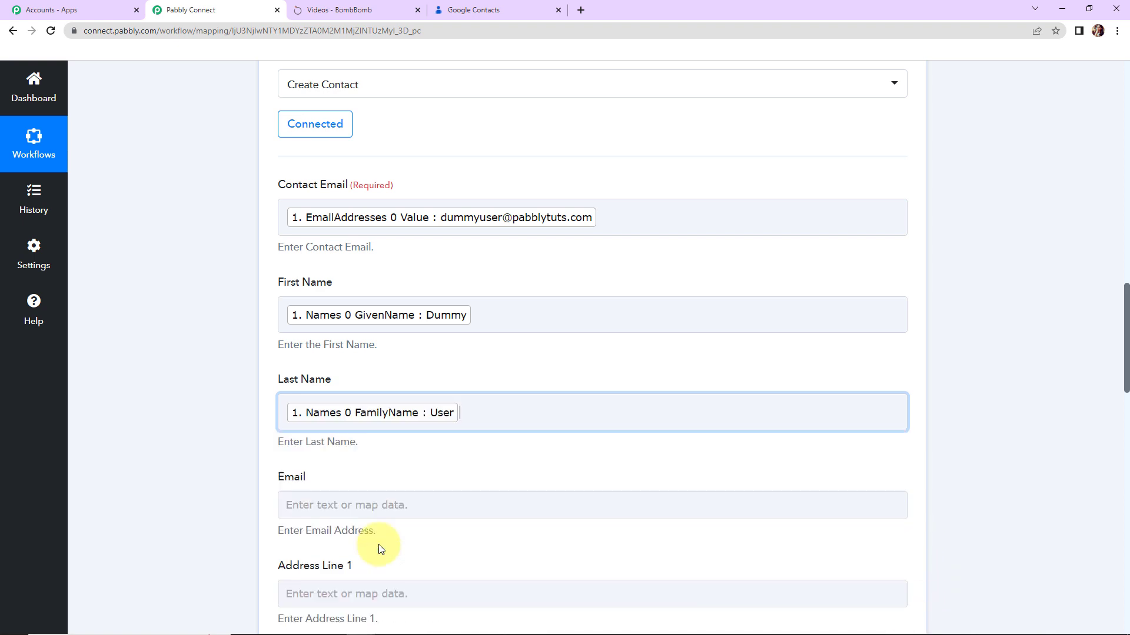
{"action": "left_click", "coordinate": [165, 372]}
Map the email and phone values into Email and Phone Number, then test for 'Contact saved.'.
{"action": "left_click_drag", "start_coordinate": [1118, 328], "coordinate": [1118, 373]}
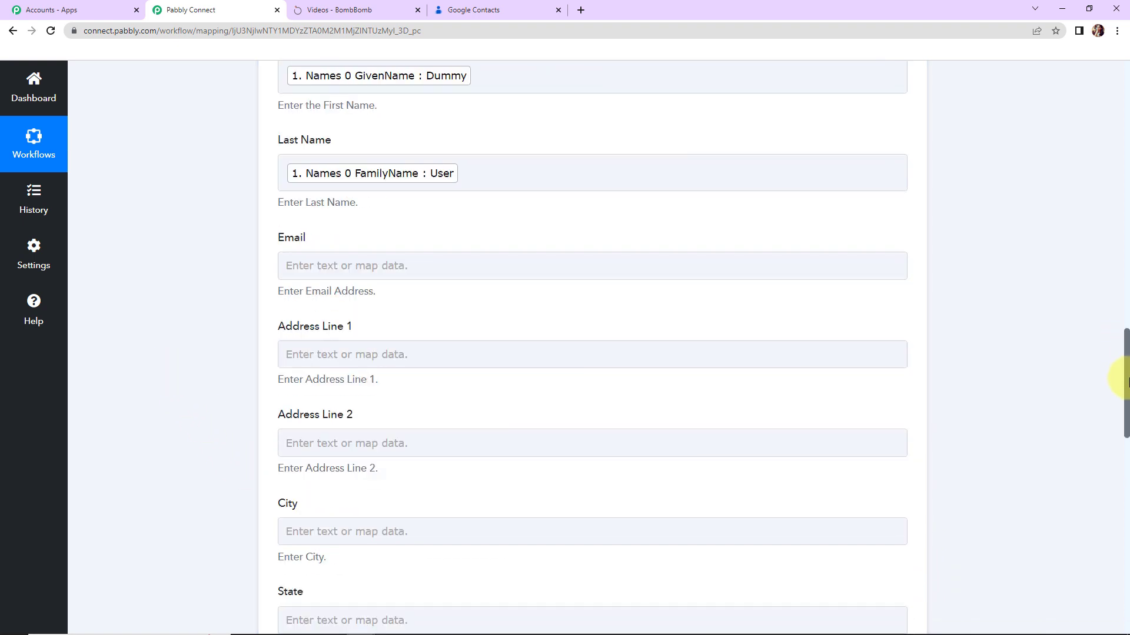
{"action": "left_click", "coordinate": [368, 260]}
{"action": "left_click", "coordinate": [437, 376]}
{"action": "left_click", "coordinate": [560, 588]}
{"action": "left_click", "coordinate": [204, 358]}
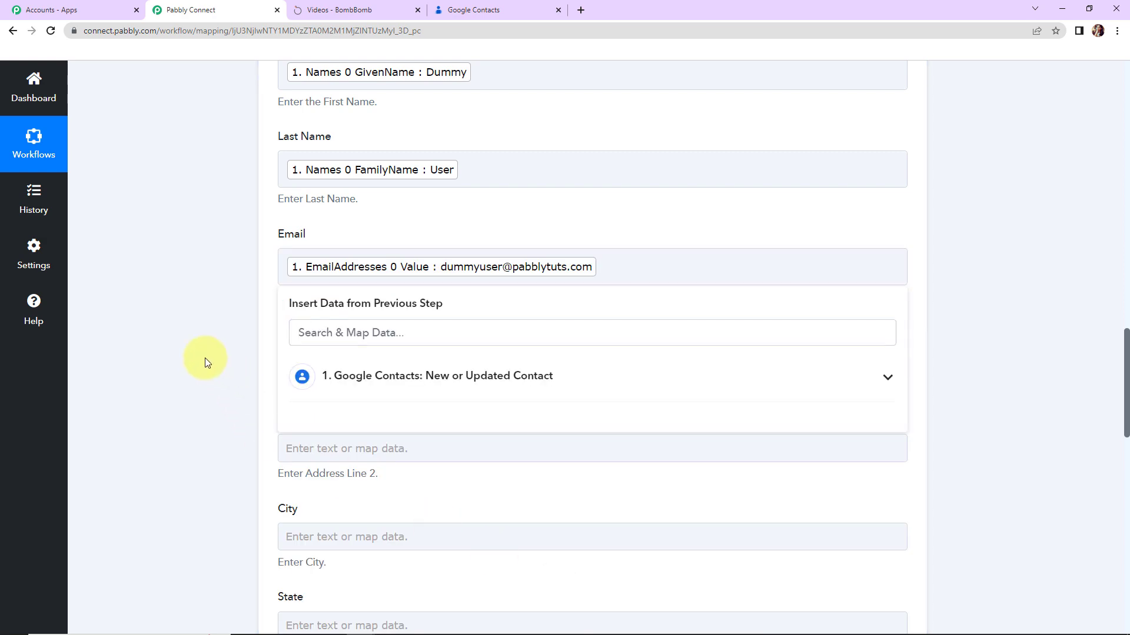
{"action": "left_click_drag", "start_coordinate": [1125, 371], "coordinate": [1125, 460]}
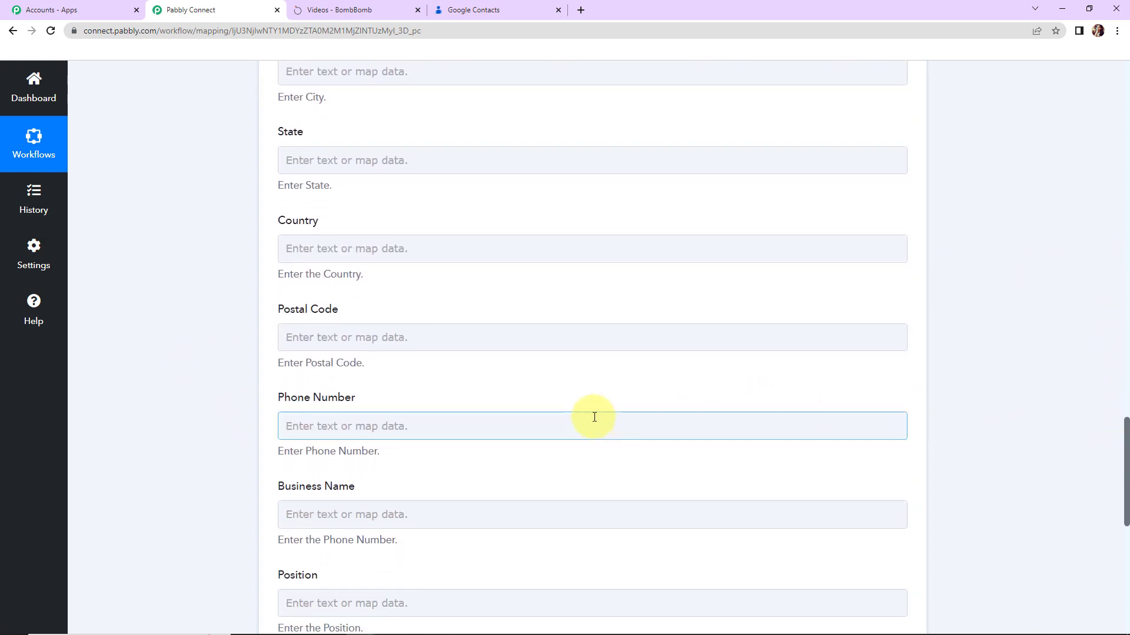
{"action": "left_click", "coordinate": [330, 426]}
{"action": "left_click", "coordinate": [887, 530]}
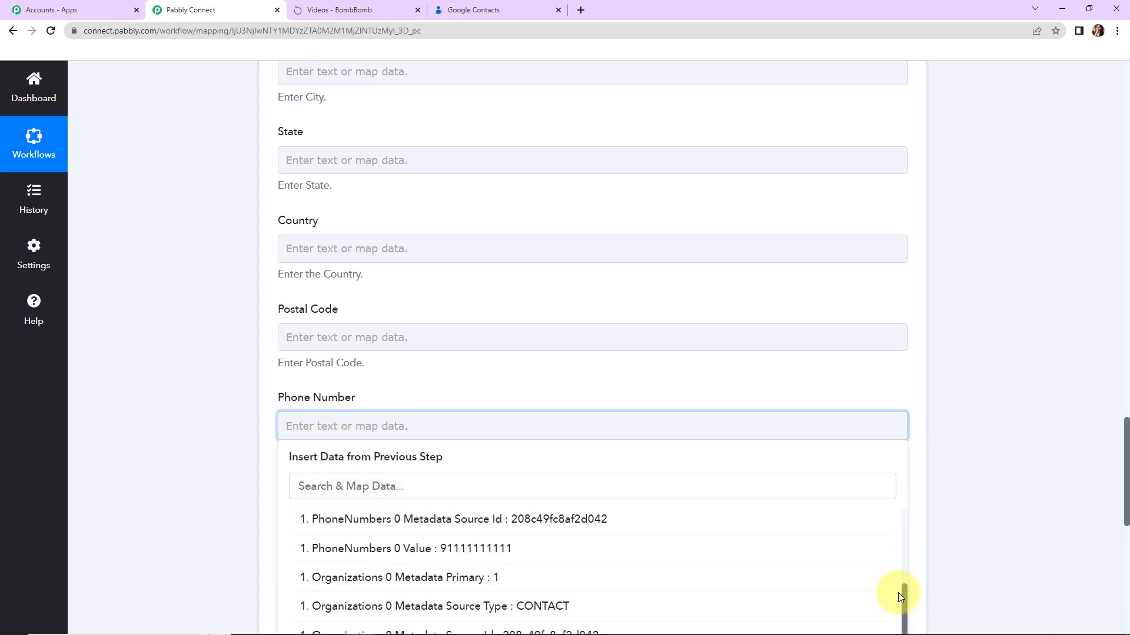
{"action": "left_click", "coordinate": [571, 548]}
{"action": "left_click", "coordinate": [206, 410]}
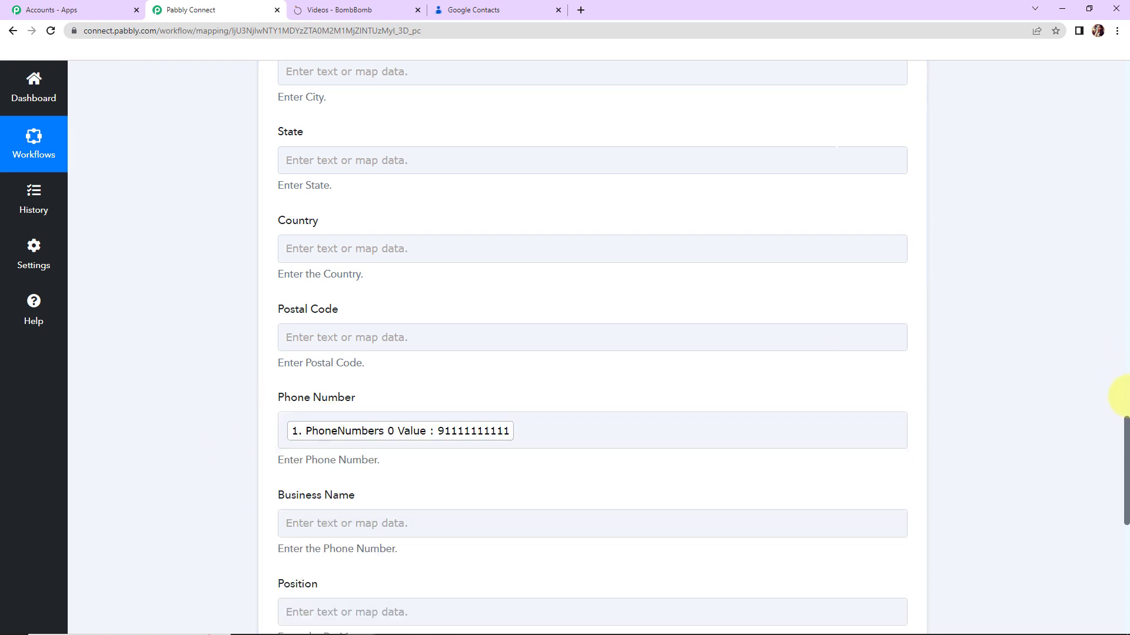
{"action": "left_click_drag", "start_coordinate": [1121, 442], "coordinate": [1120, 518]}
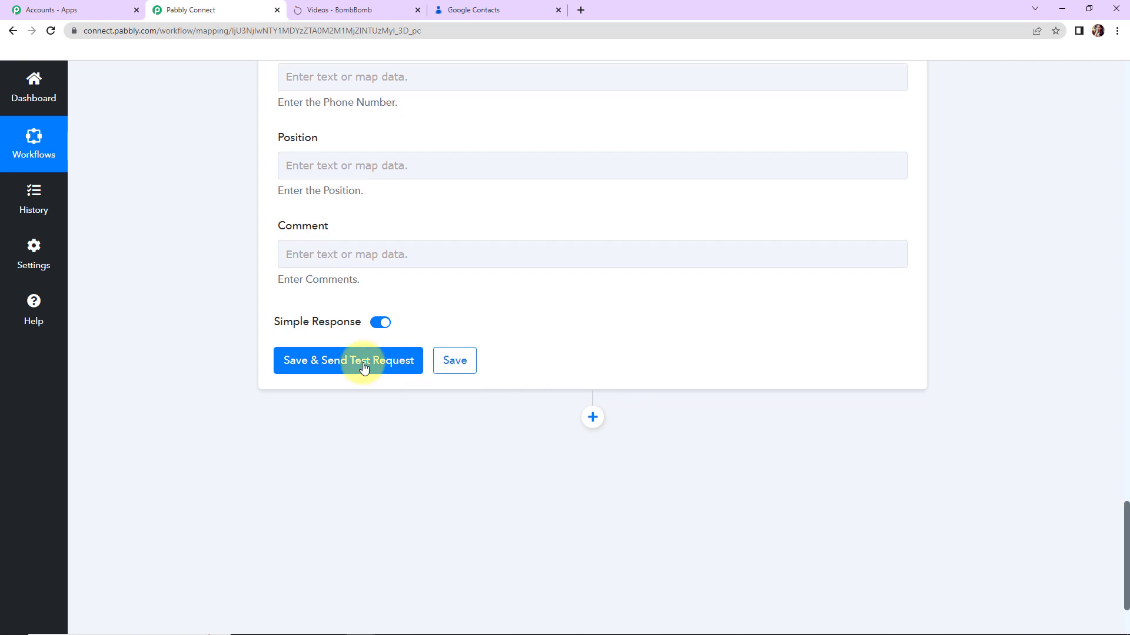
{"action": "left_click", "coordinate": [369, 365]}
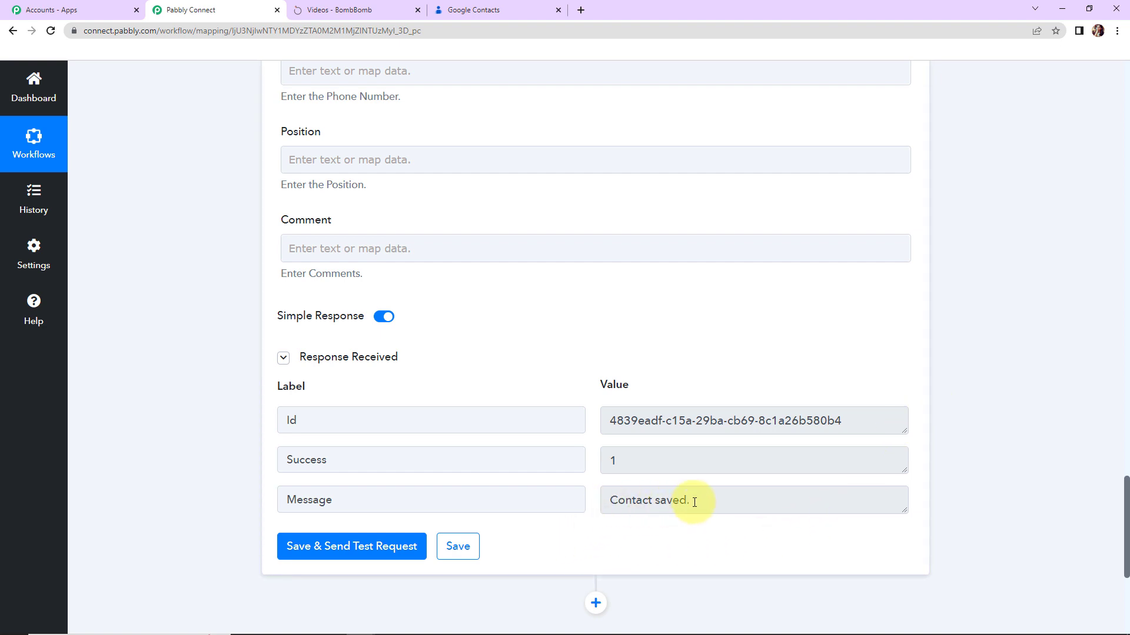
{"action": "left_click", "coordinate": [385, 10]}
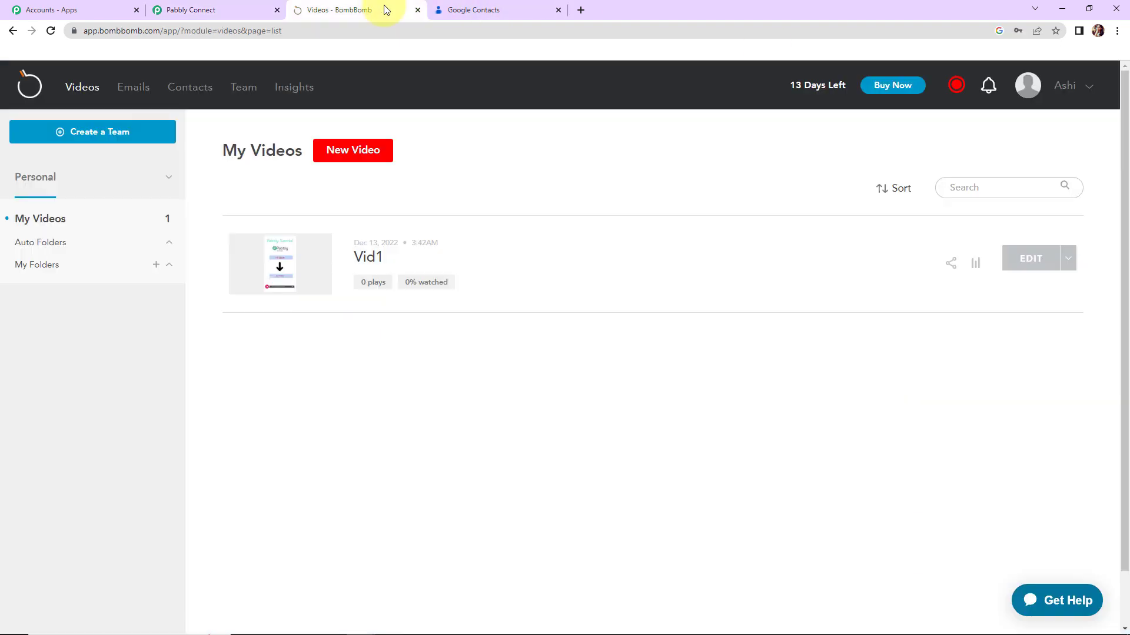
Find the Dummy User contact marked Ready in BombBomb's All Contacts, then go back to Google Contacts.
{"action": "left_click", "coordinate": [197, 92]}
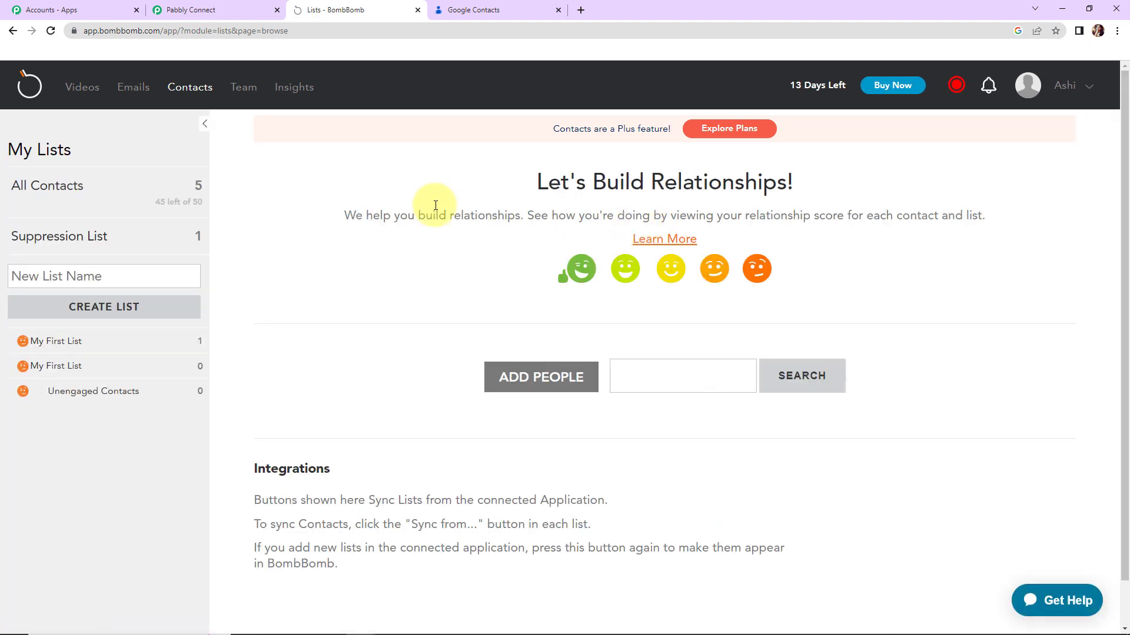
{"action": "left_click", "coordinate": [45, 191]}
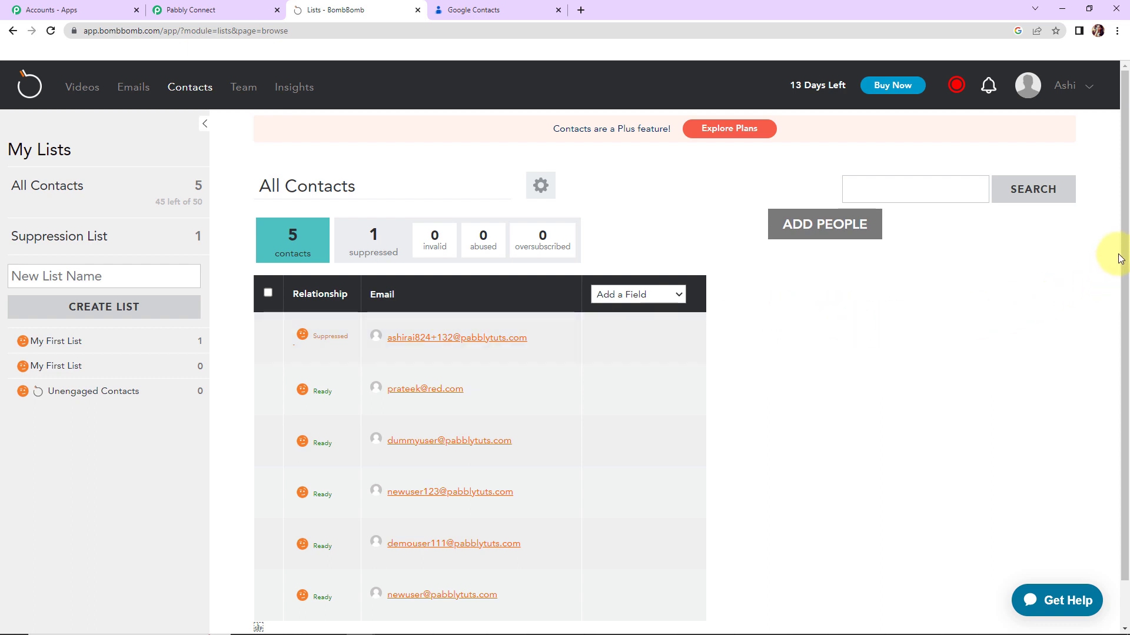
{"action": "scroll", "coordinate": [612, 406], "scroll_direction": "down", "scroll_amount": 1}
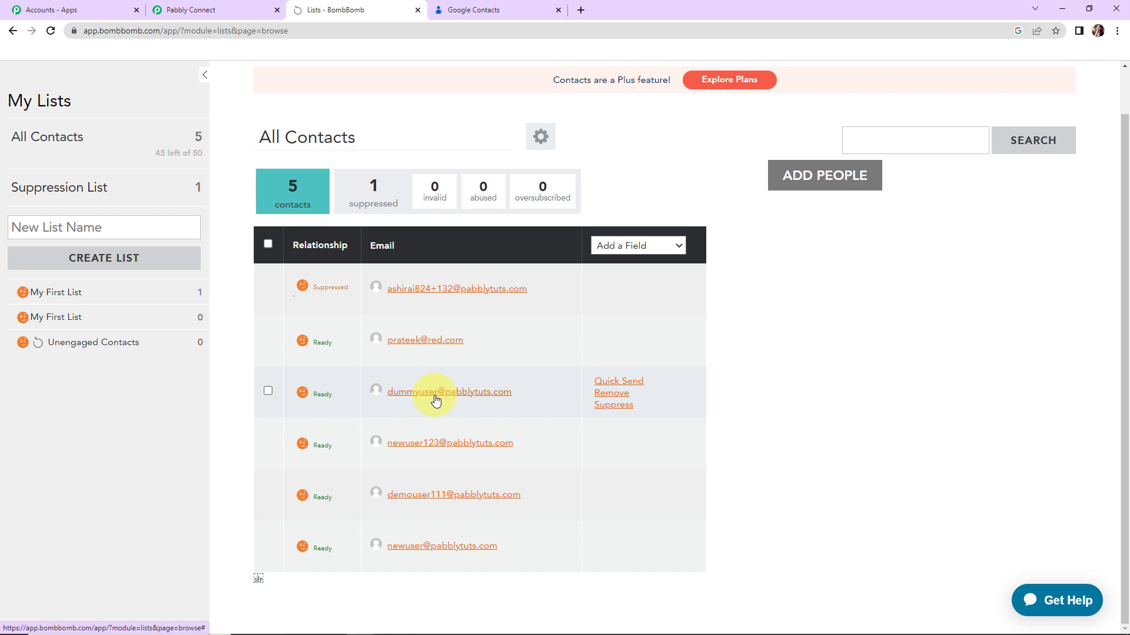
{"action": "left_click", "coordinate": [474, 11]}
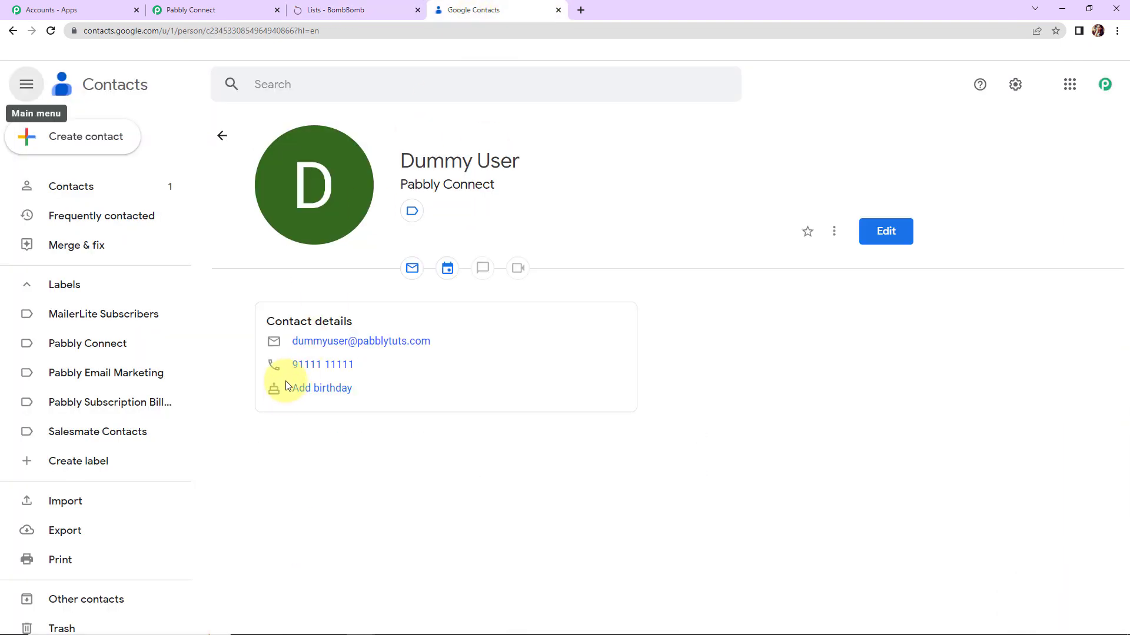
{"action": "left_click", "coordinate": [195, 10]}
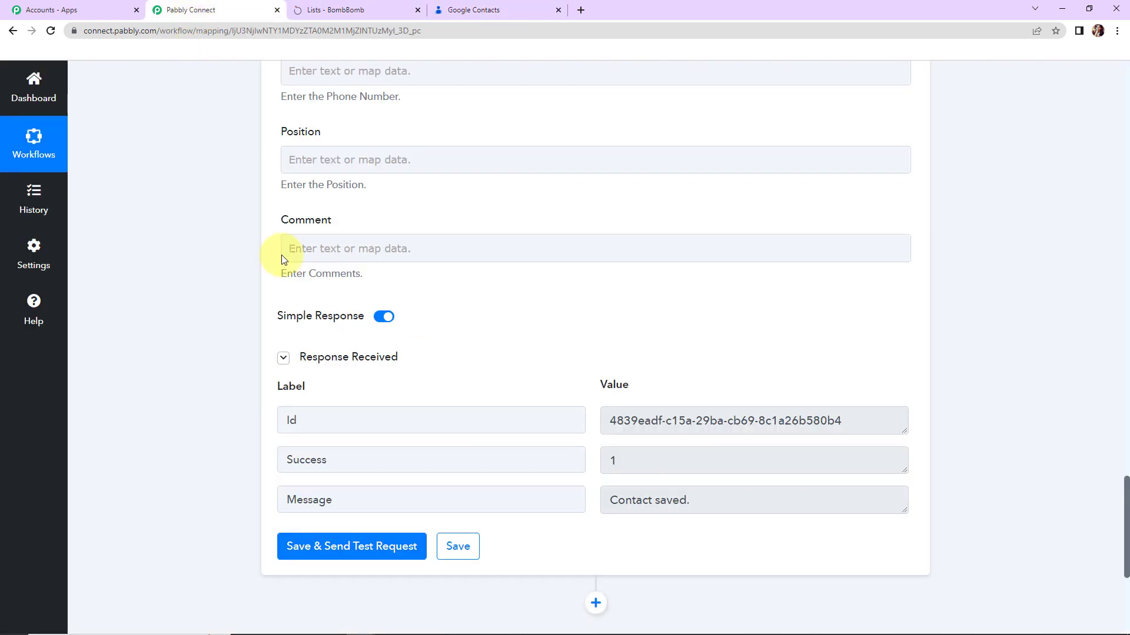
{"action": "left_click", "coordinate": [353, 10]}
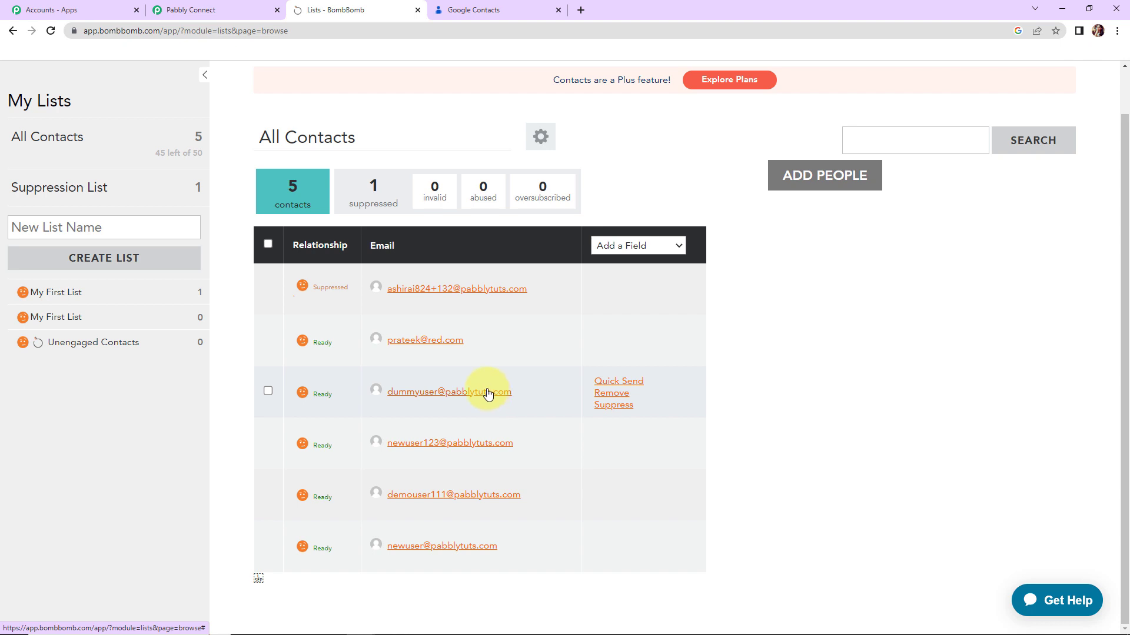
{"action": "left_click", "coordinate": [493, 13]}
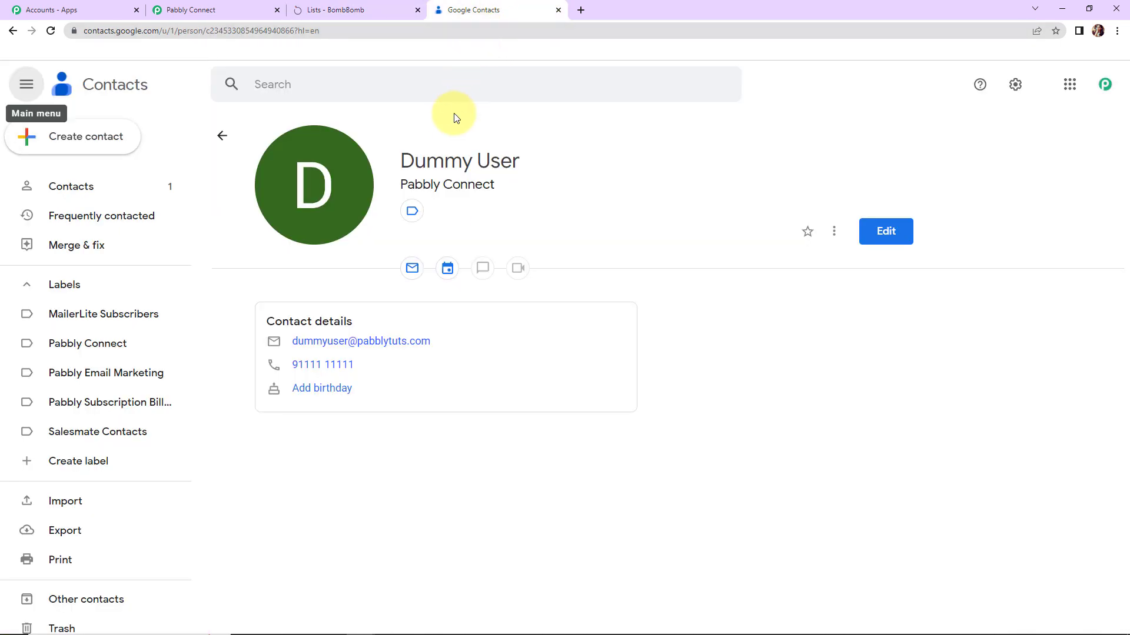
Start a new Google contact and enter its first and last name.
{"action": "left_click", "coordinate": [96, 138]}
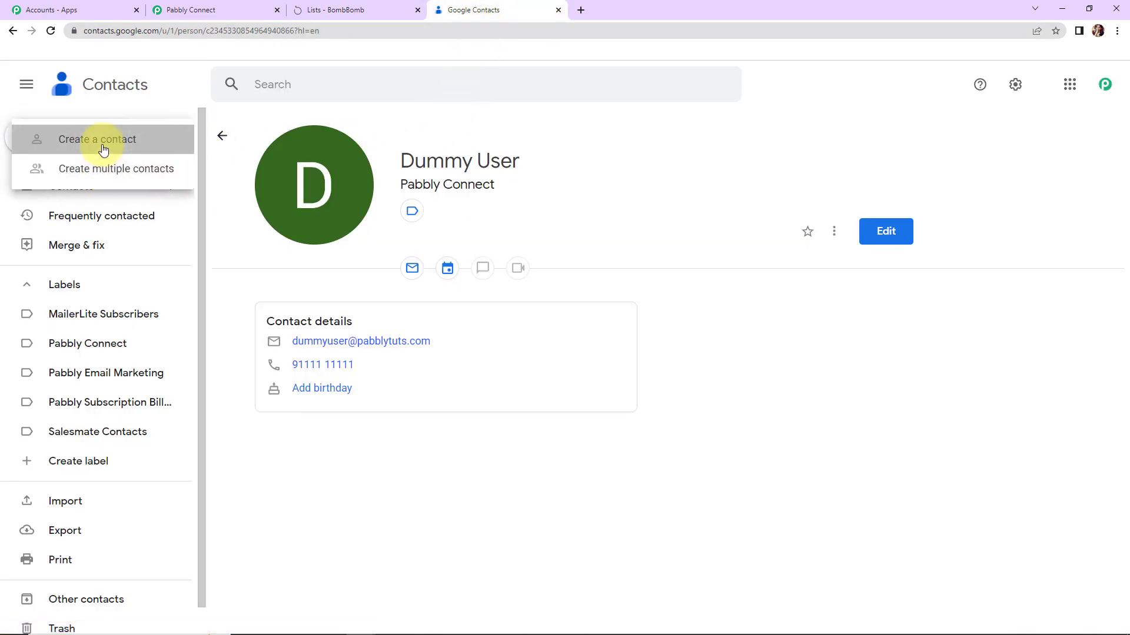
{"action": "left_click", "coordinate": [103, 149]}
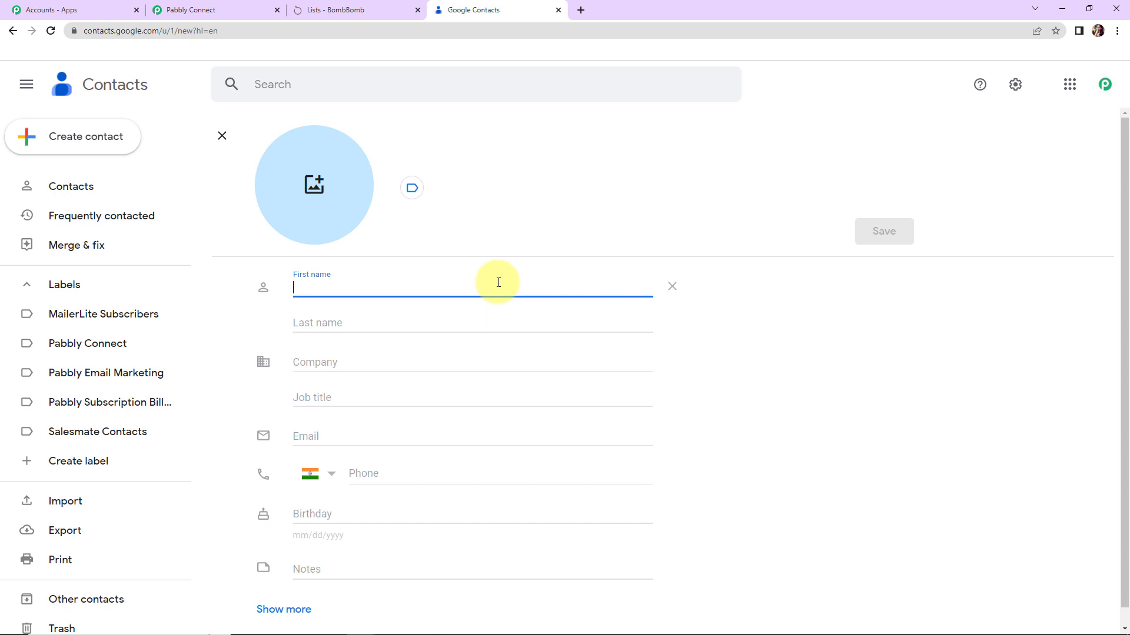
{"action": "type", "text": "New123"}
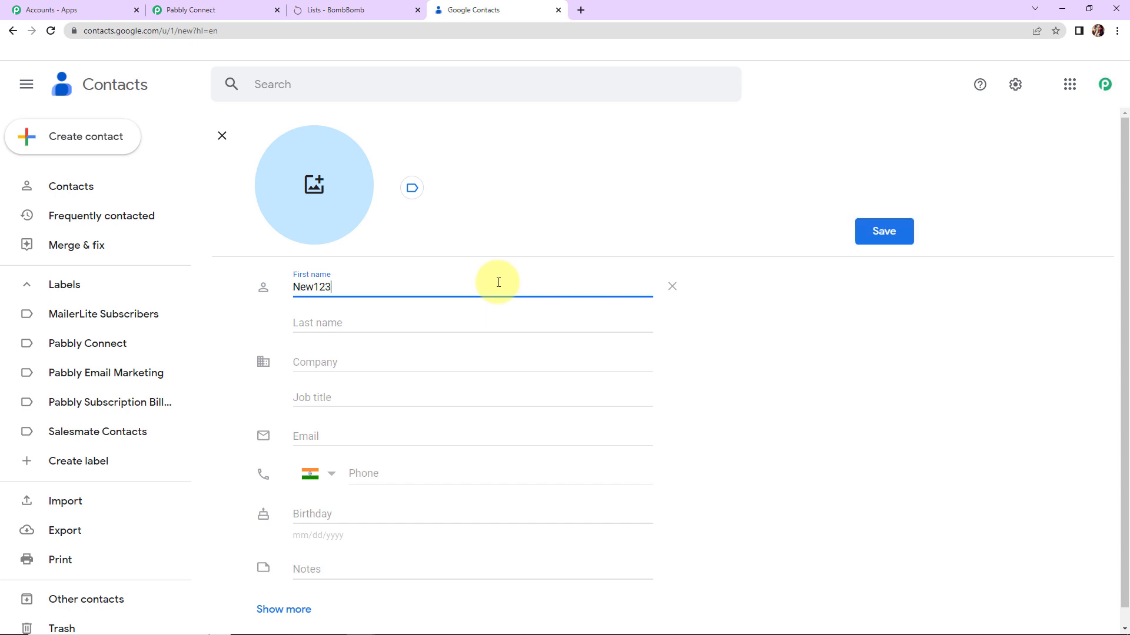
{"action": "left_click", "coordinate": [446, 322]}
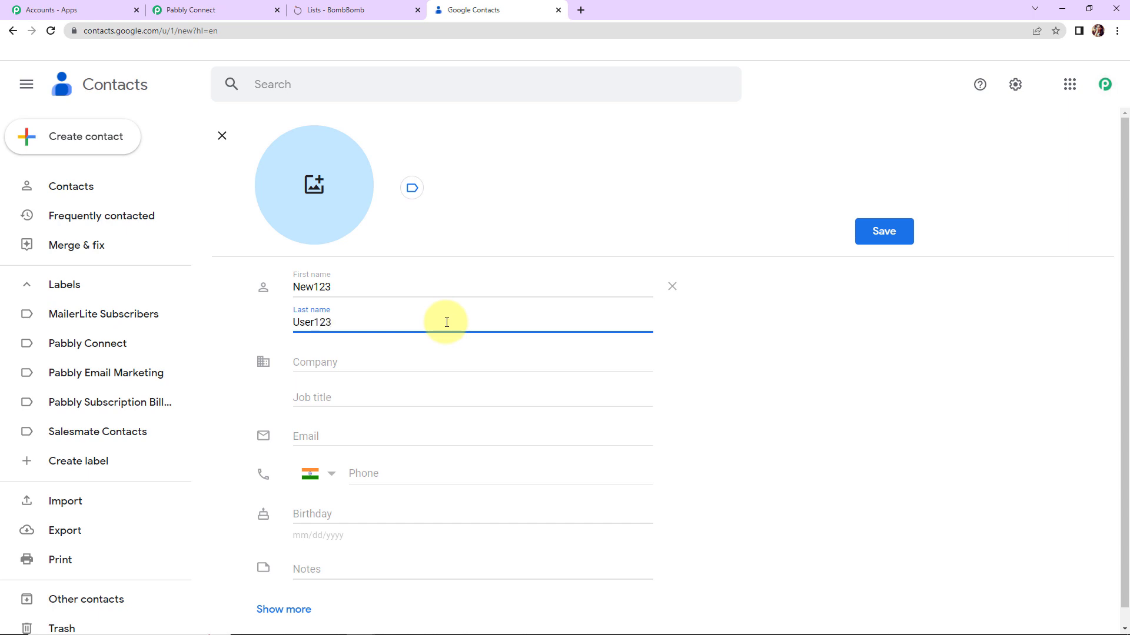
{"action": "key", "text": "Tab"}
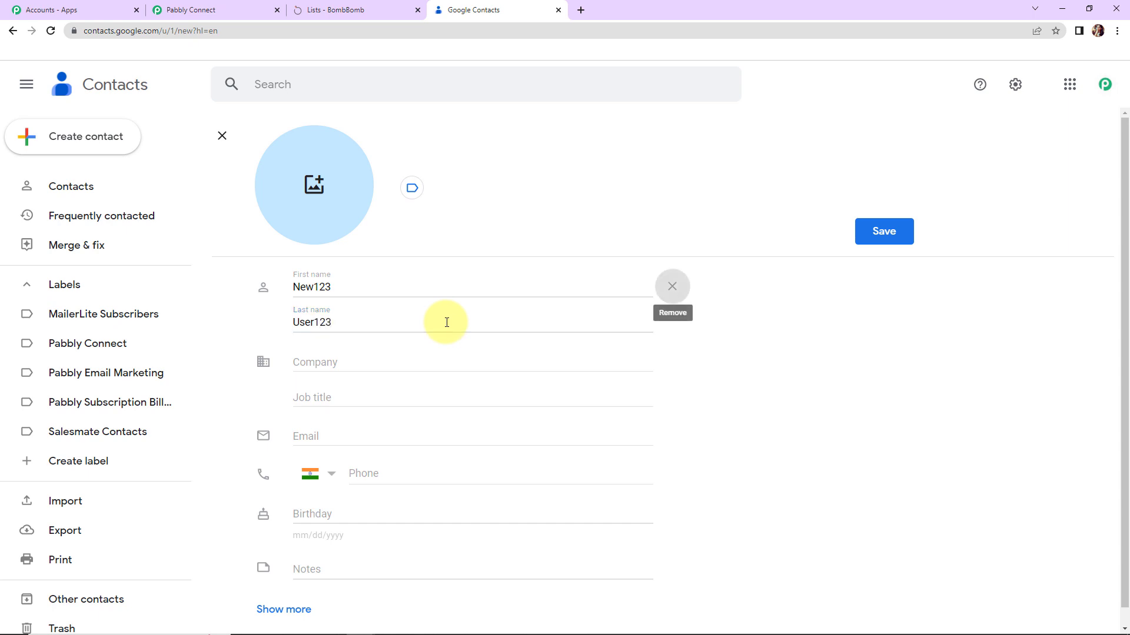
Add company Pabbly Connect, the contact's e-mail and phone number, and save it.
{"action": "left_click", "coordinate": [421, 357]}
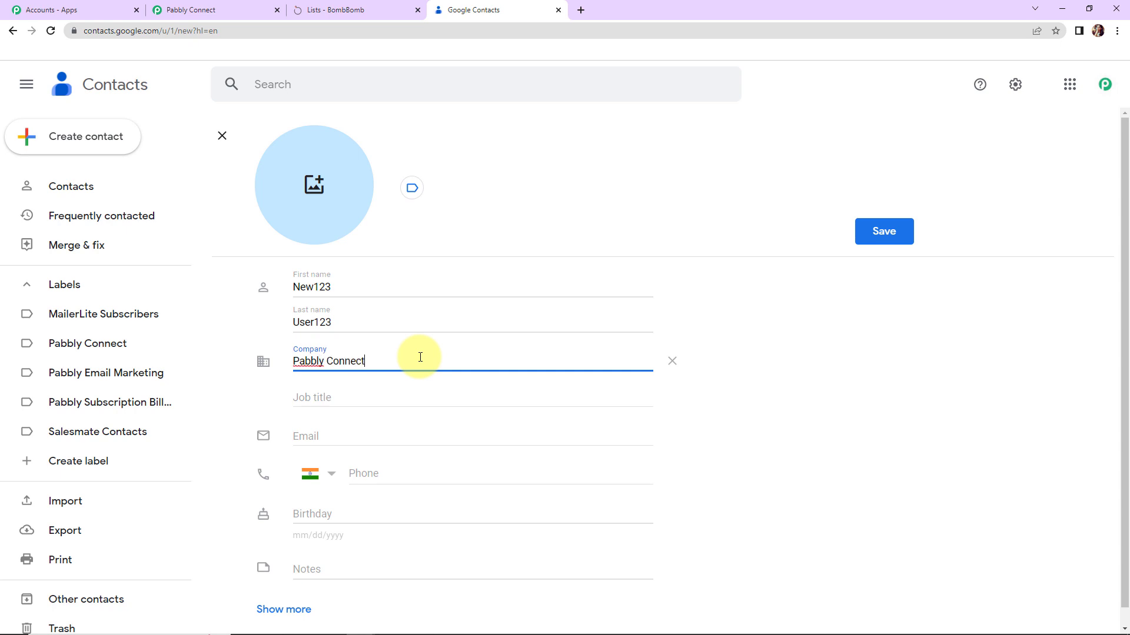
{"action": "left_click", "coordinate": [329, 431]}
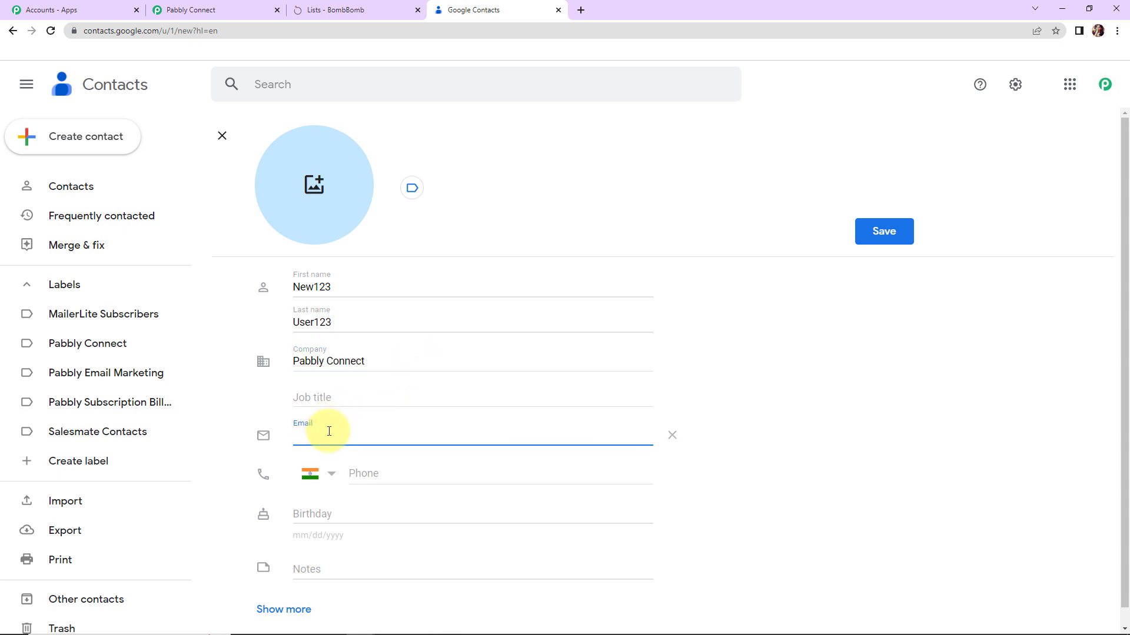
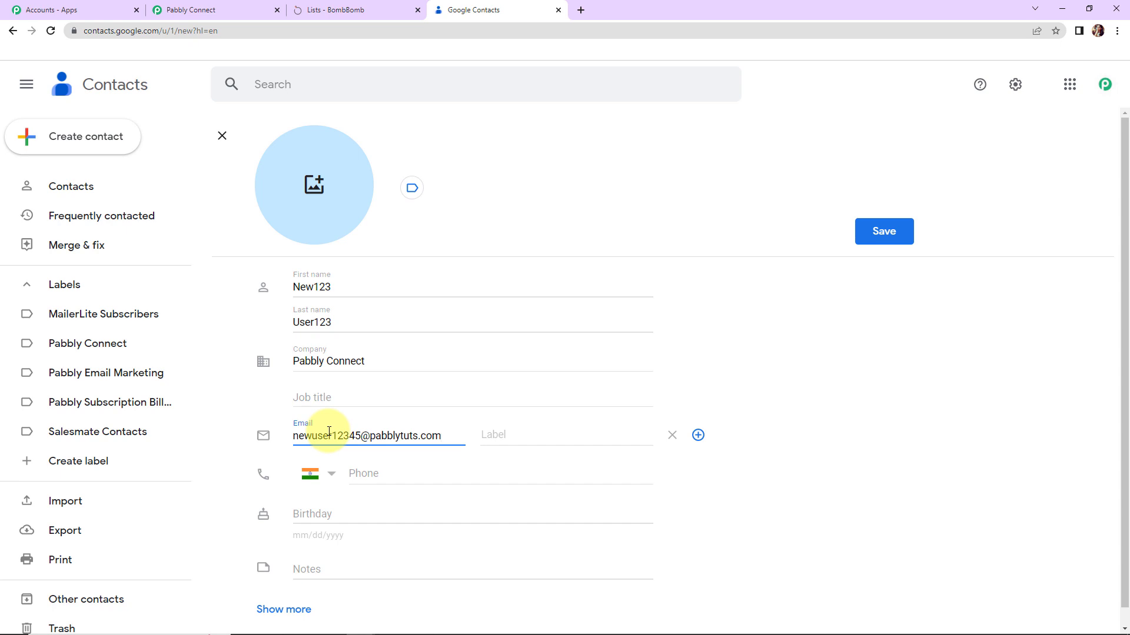
{"action": "left_click", "coordinate": [383, 471]}
{"action": "key", "text": "ctrl+v"}
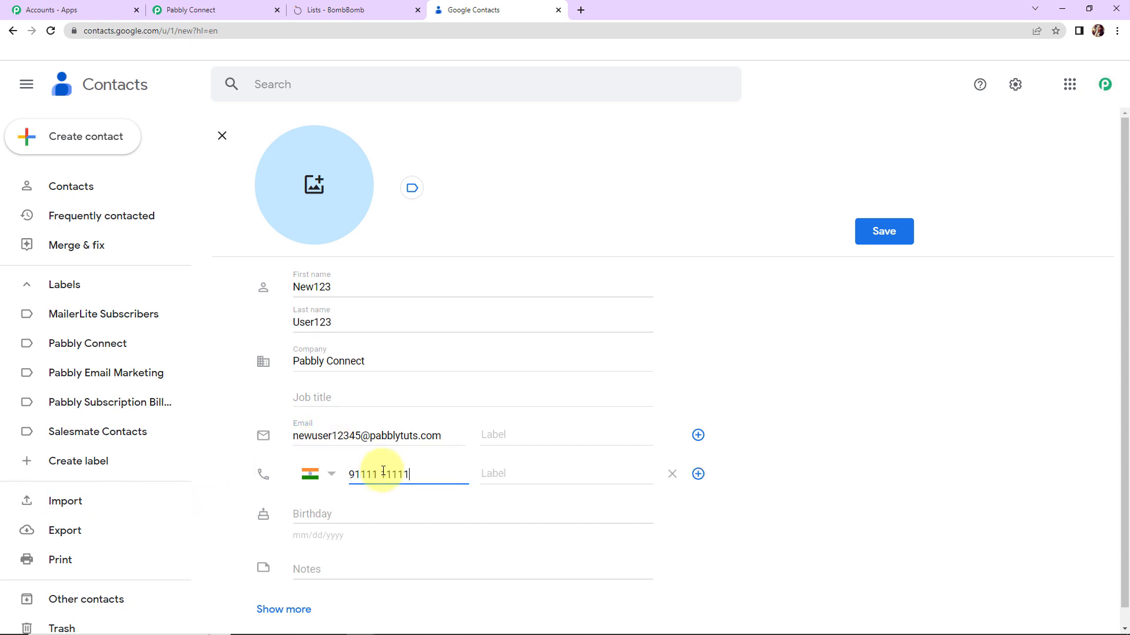
{"action": "left_click", "coordinate": [883, 231]}
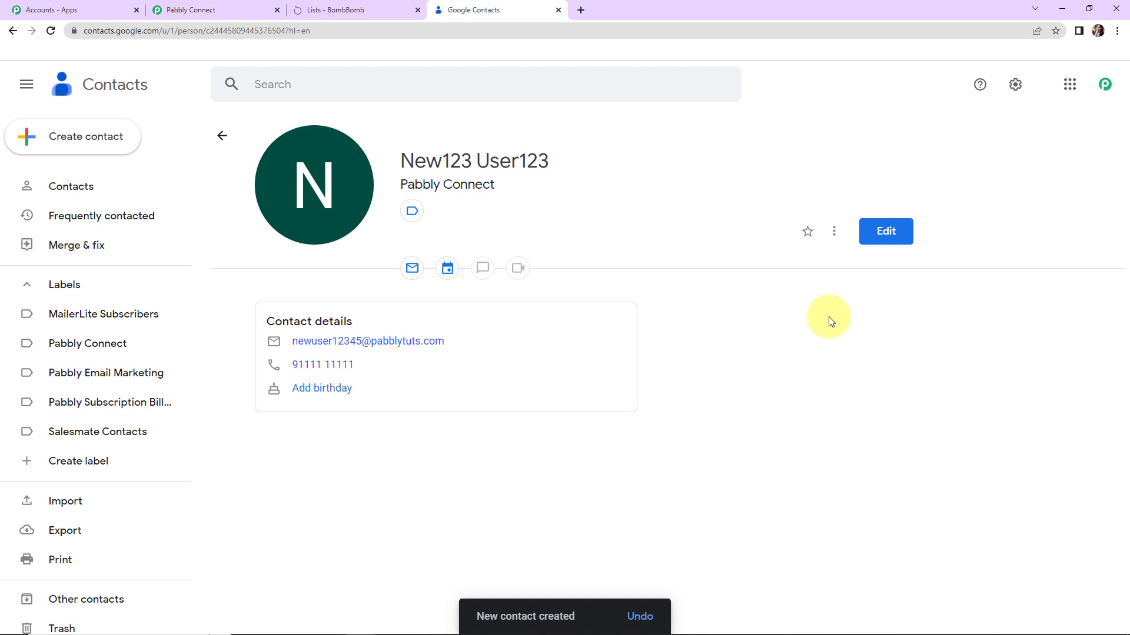
{"action": "left_click", "coordinate": [381, 8]}
Reload BombBomb's All Contacts until it lists 6 contacts.
{"action": "left_click", "coordinate": [51, 30]}
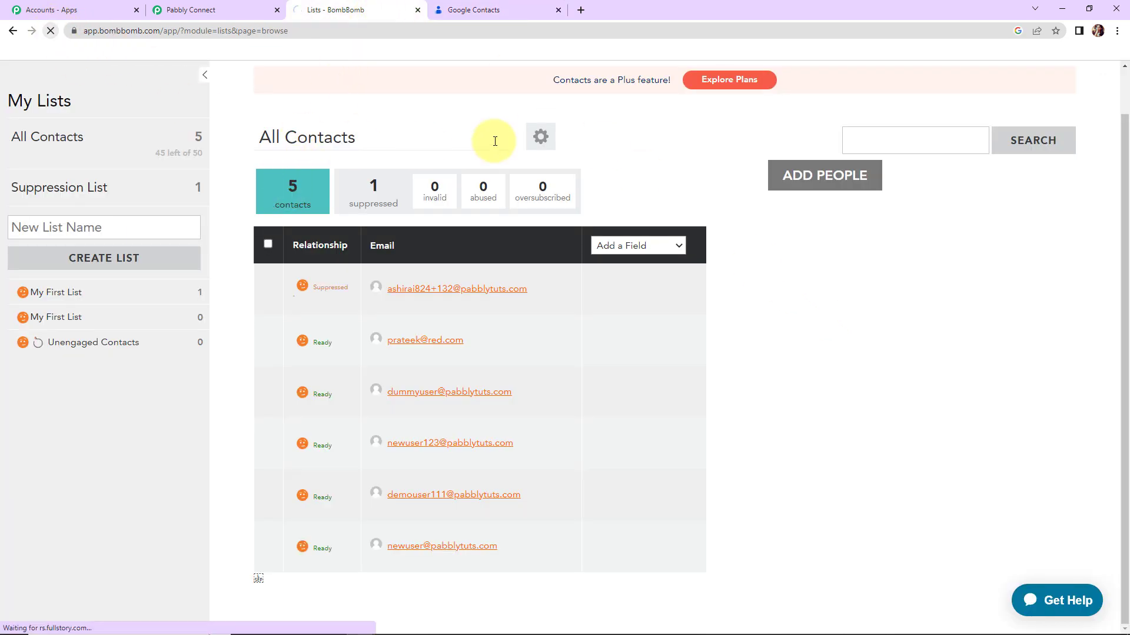
{"action": "left_click", "coordinate": [44, 137]}
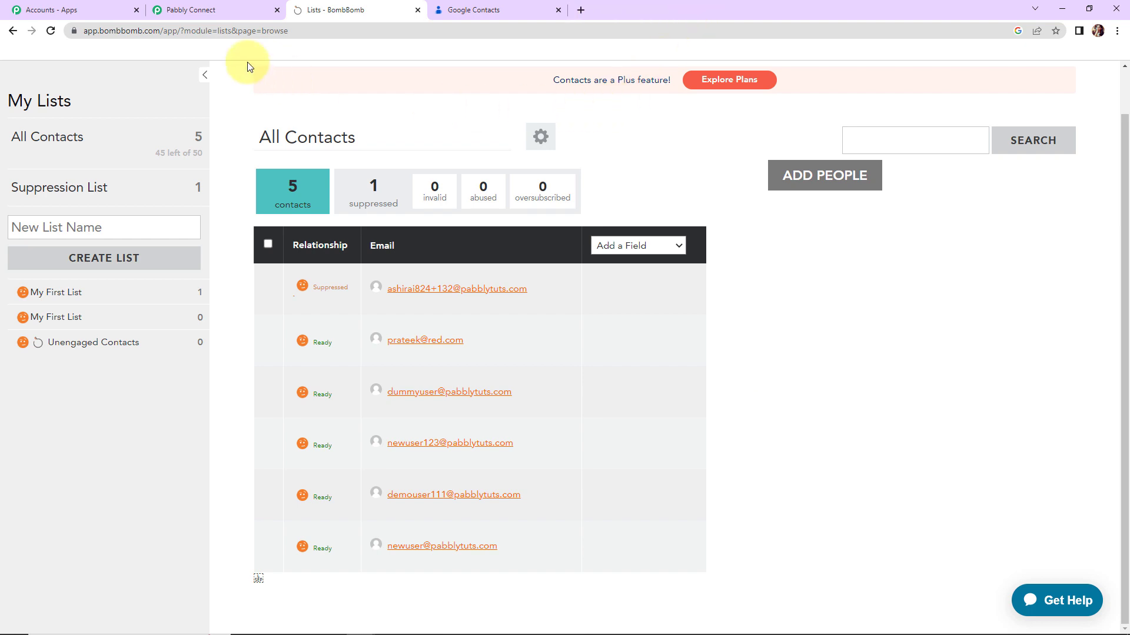
{"action": "left_click", "coordinate": [50, 31]}
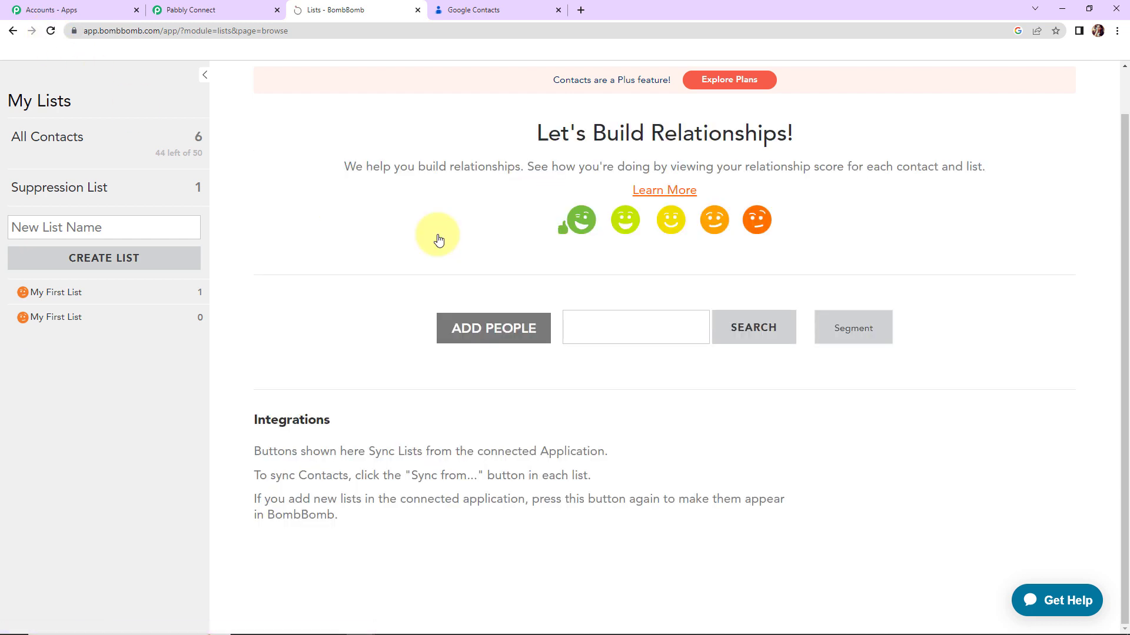
{"action": "left_click", "coordinate": [65, 141]}
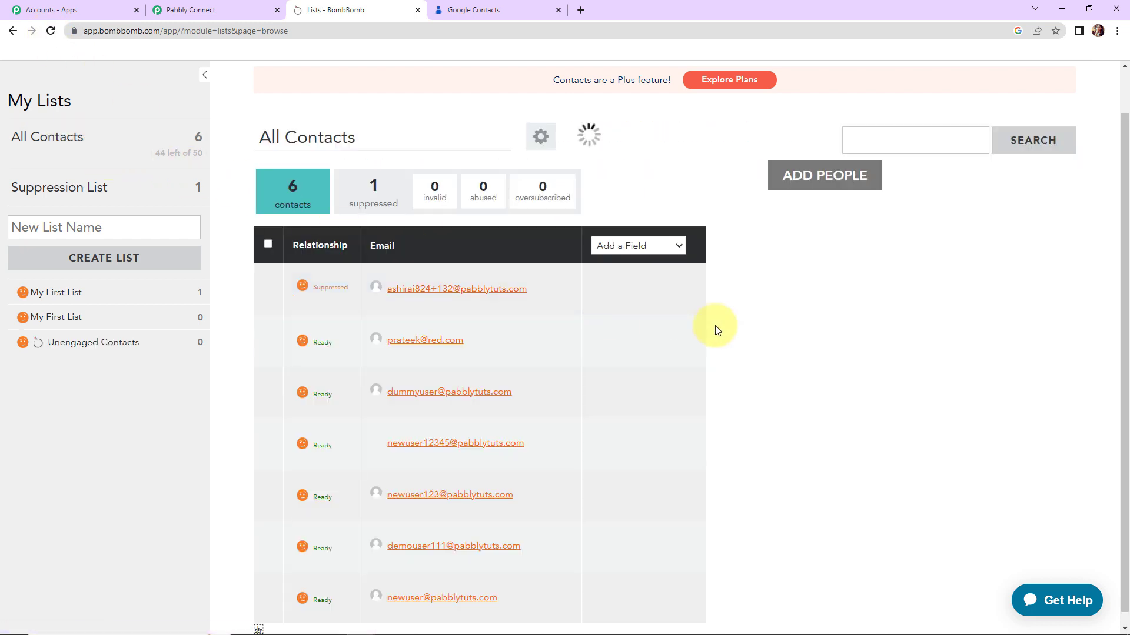
{"action": "scroll", "coordinate": [807, 352], "scroll_direction": "up", "scroll_amount": 1}
{"action": "scroll", "coordinate": [806, 352], "scroll_direction": "down", "scroll_amount": 1}
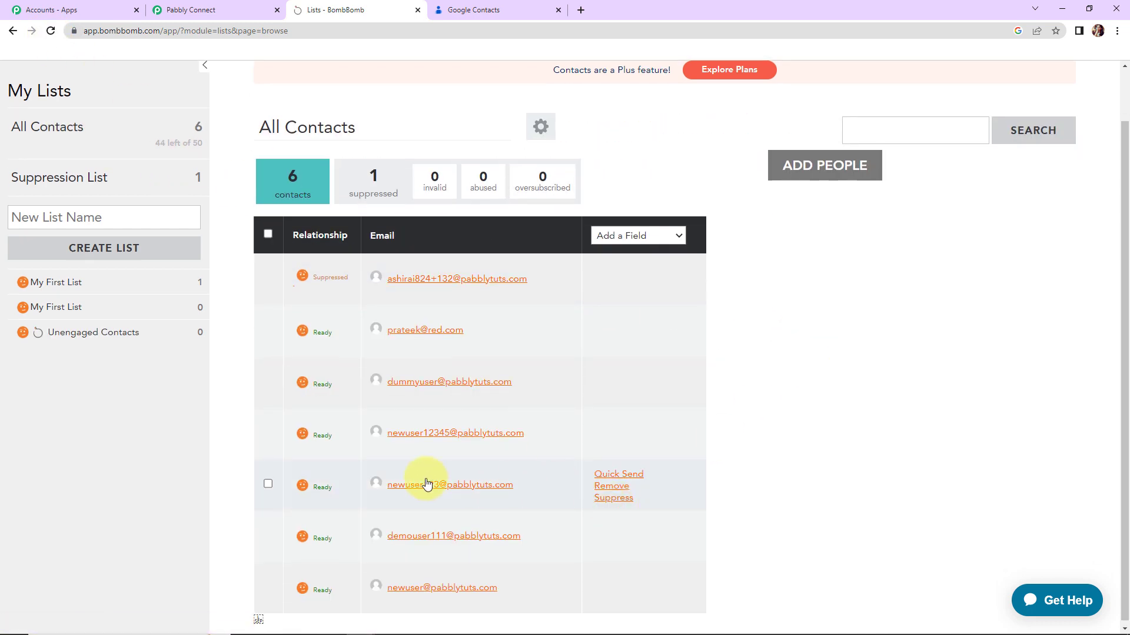
Review the new test contact's details, then return to Pabbly Connect.
{"action": "left_click", "coordinate": [477, 440]}
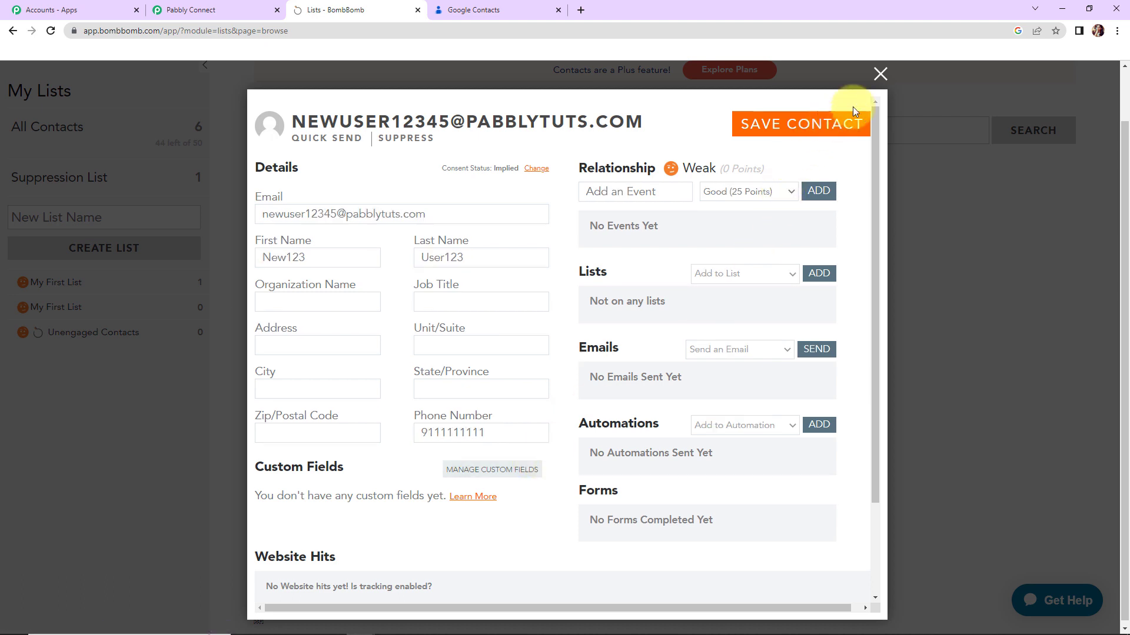
{"action": "left_click", "coordinate": [880, 73]}
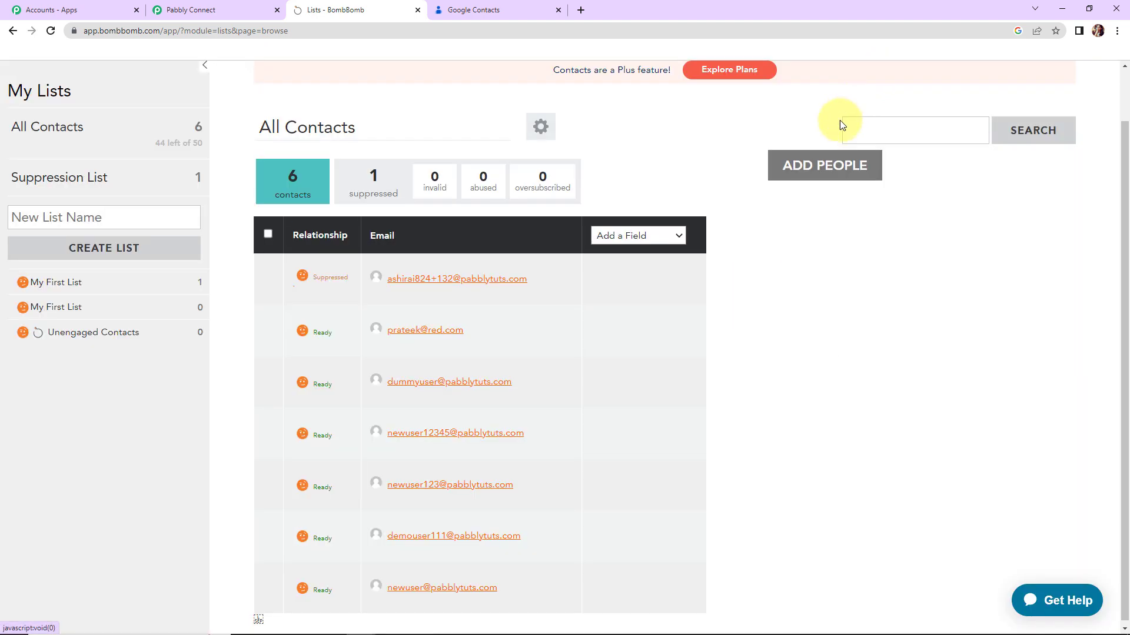
{"action": "left_click", "coordinate": [216, 13]}
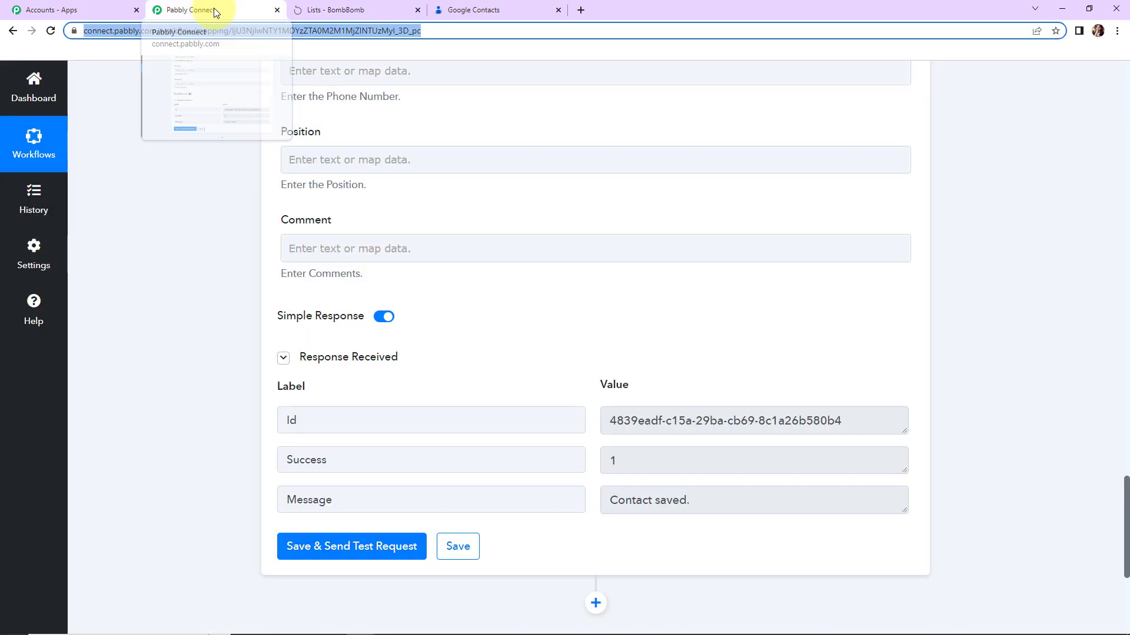
Collapse the Google Contacts trigger and the BombBomb Create Contact action panels.
{"action": "left_click_drag", "start_coordinate": [1126, 506], "coordinate": [1104, 70]}
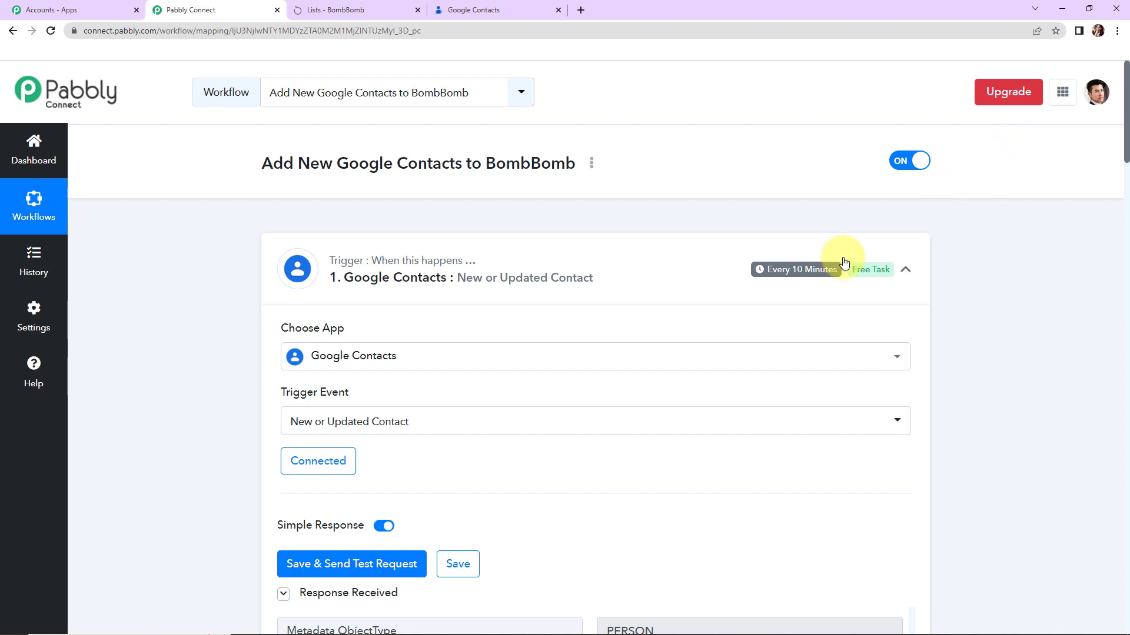
{"action": "left_click", "coordinate": [909, 273]}
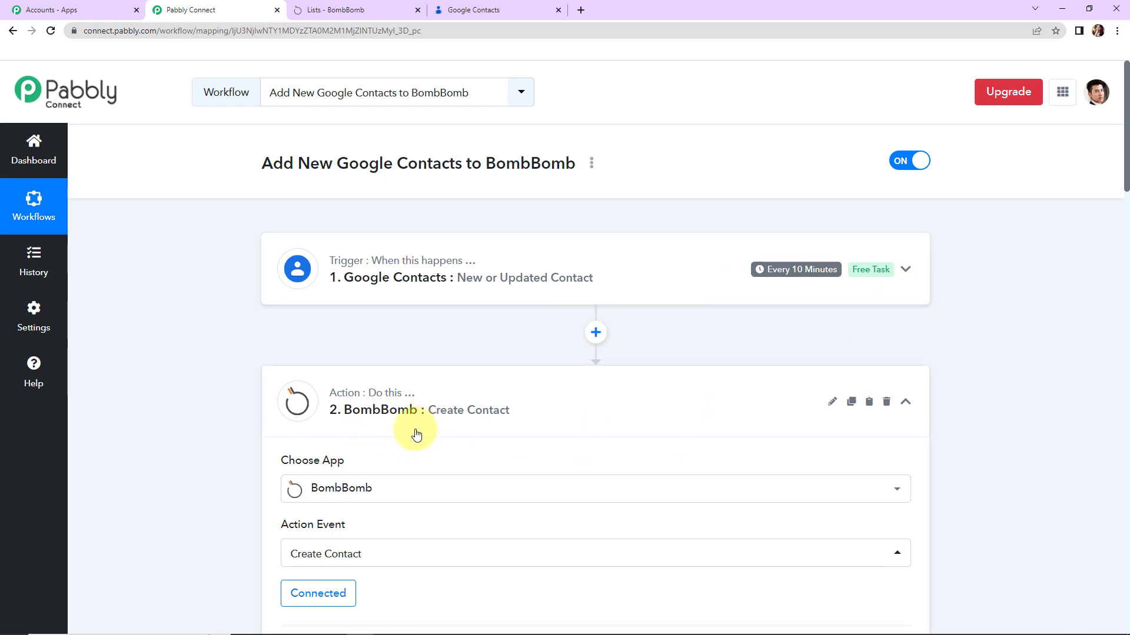
{"action": "left_click", "coordinate": [908, 408]}
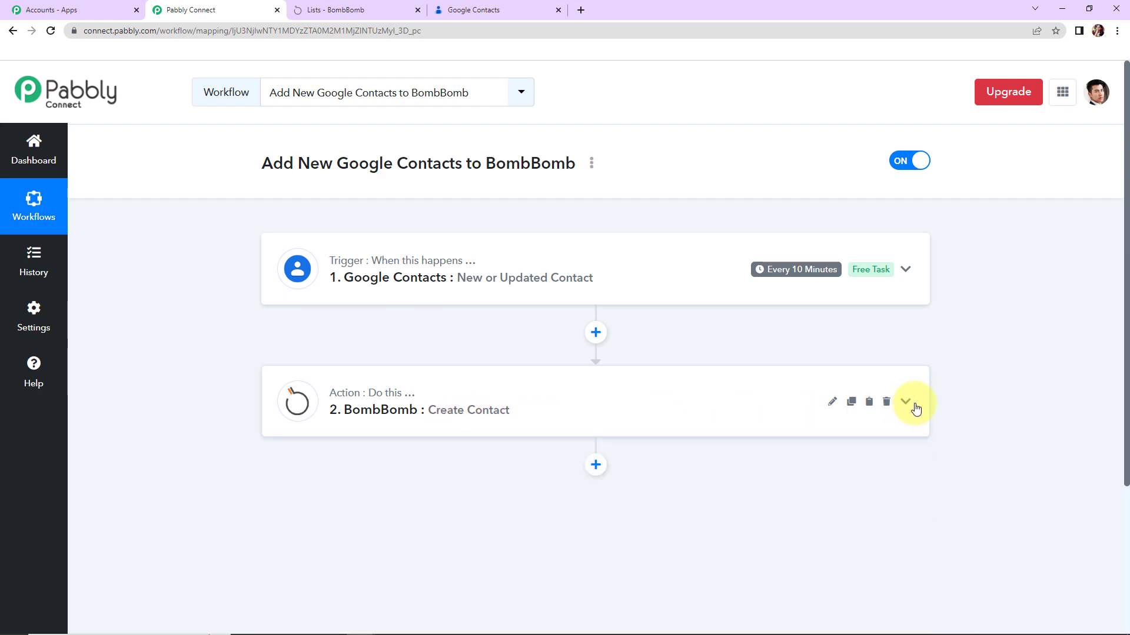